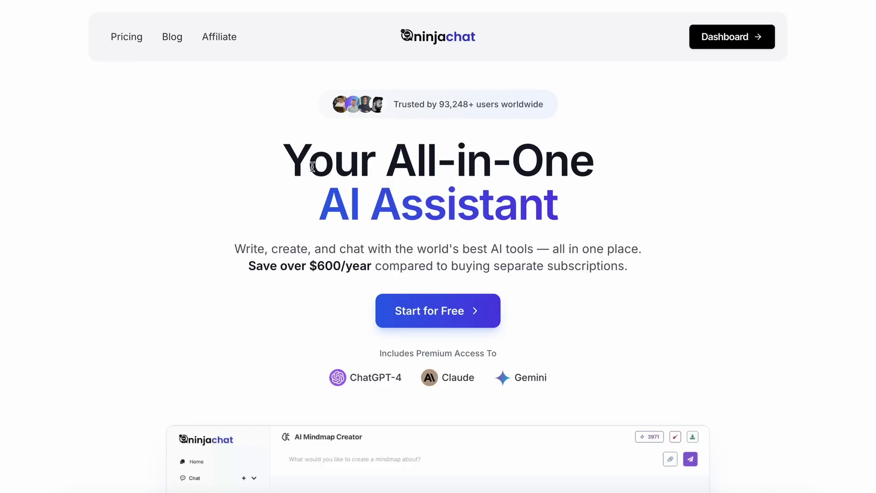
# Scroll through the landing page's models, writing tools, features and testimonials
pyautogui.scroll(-5, 269, 246)
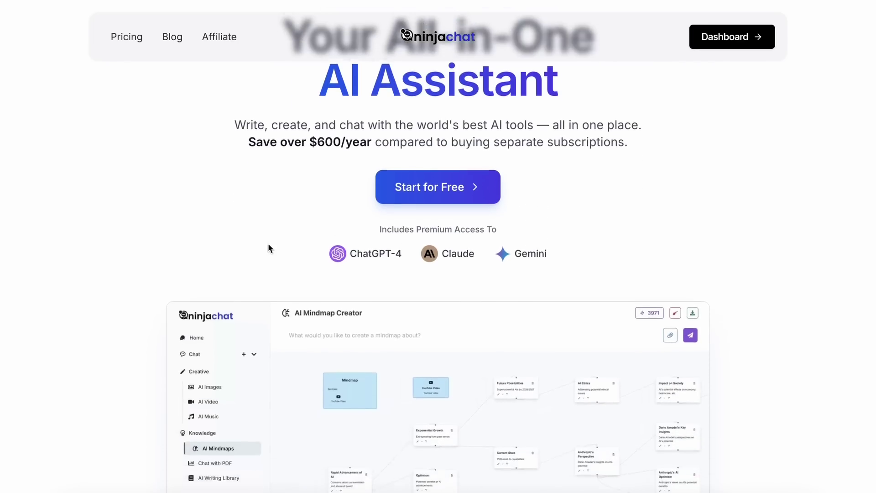
pyautogui.scroll(-6, 269, 248)
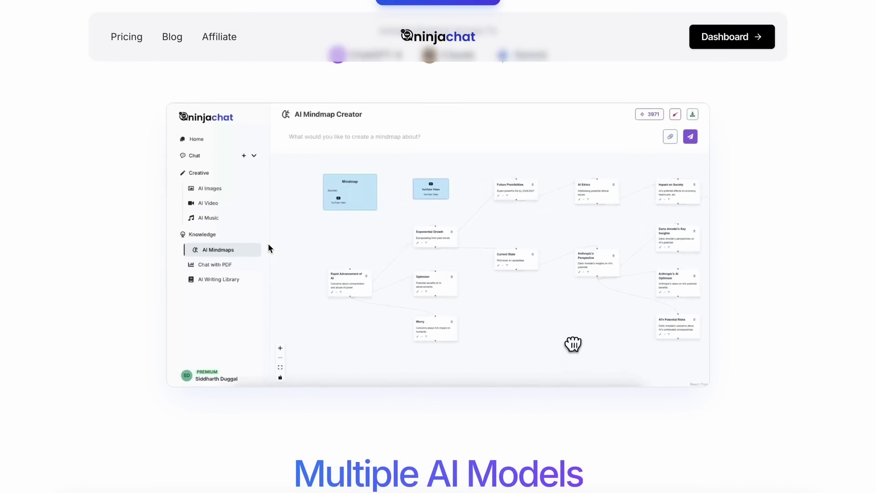
pyautogui.scroll(-3, 268, 248)
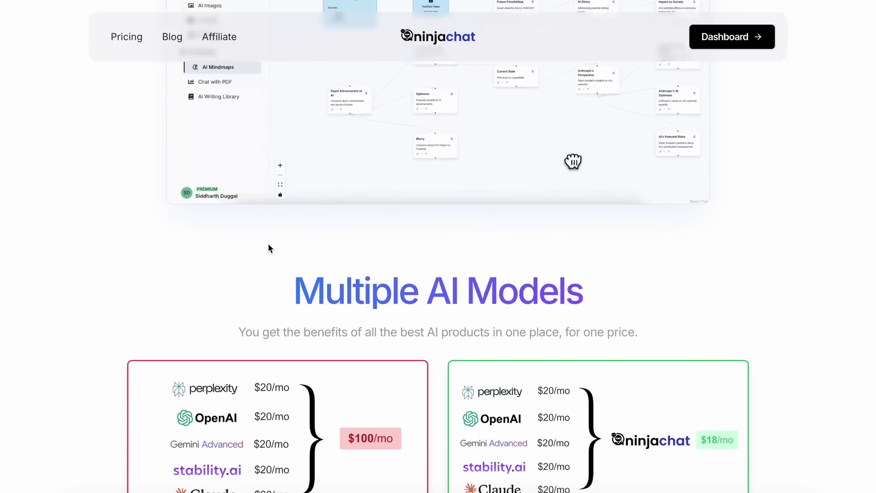
pyautogui.scroll(-2, 268, 248)
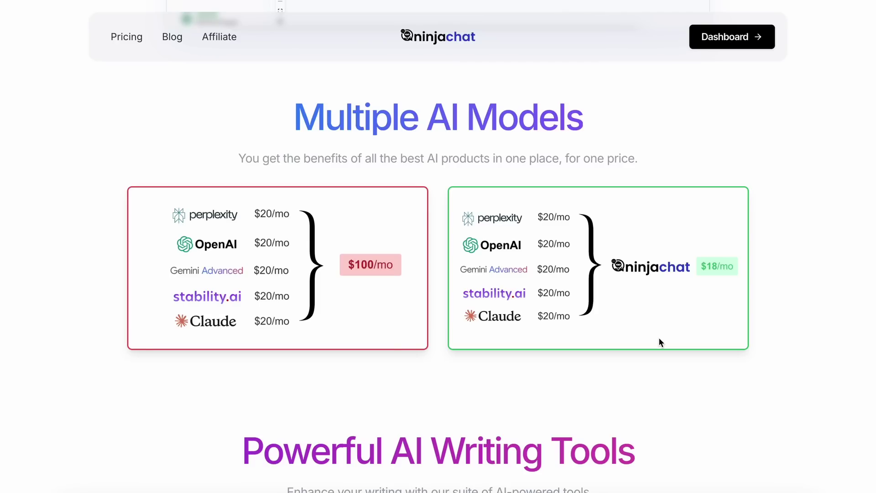
pyautogui.scroll(-4, 630, 361)
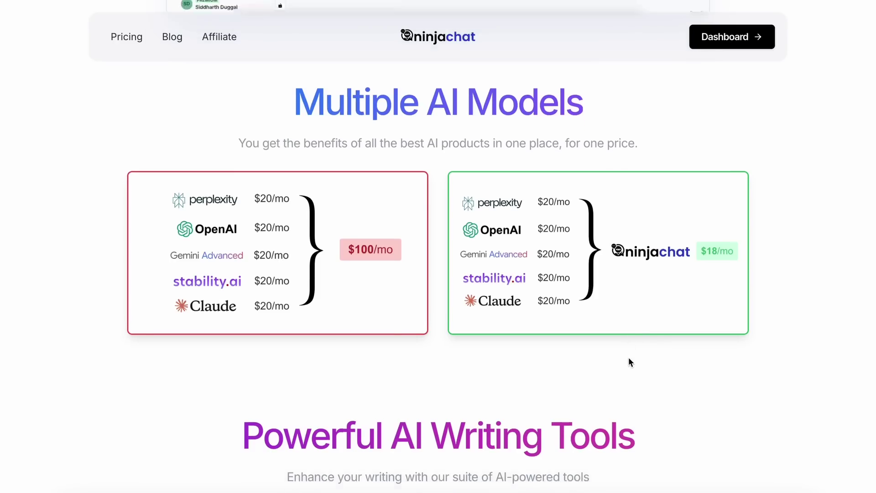
pyautogui.scroll(-3, 630, 363)
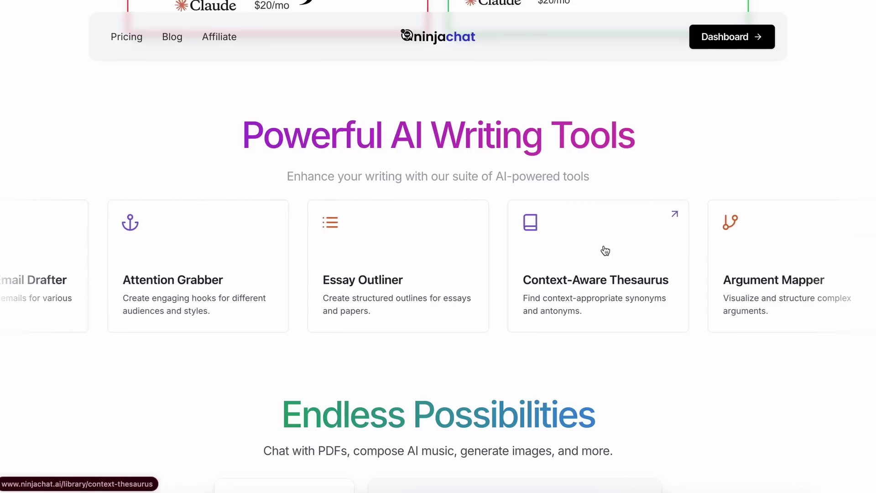
pyautogui.scroll(-9, 646, 364)
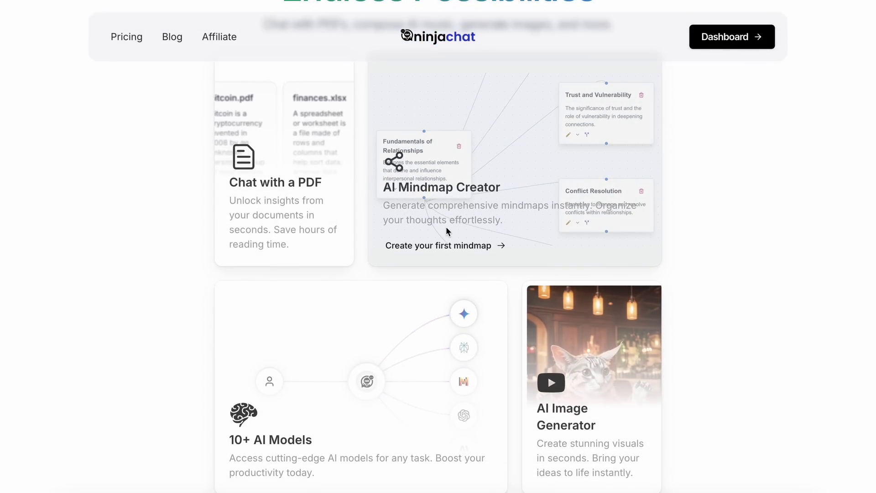
pyautogui.scroll(-2, 446, 230)
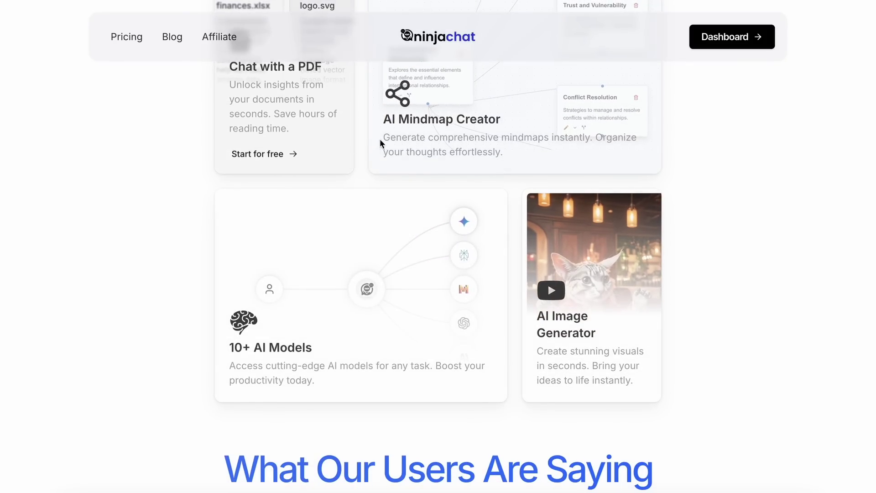
pyautogui.scroll(-2, 433, 237)
pyautogui.scroll(-6, 431, 254)
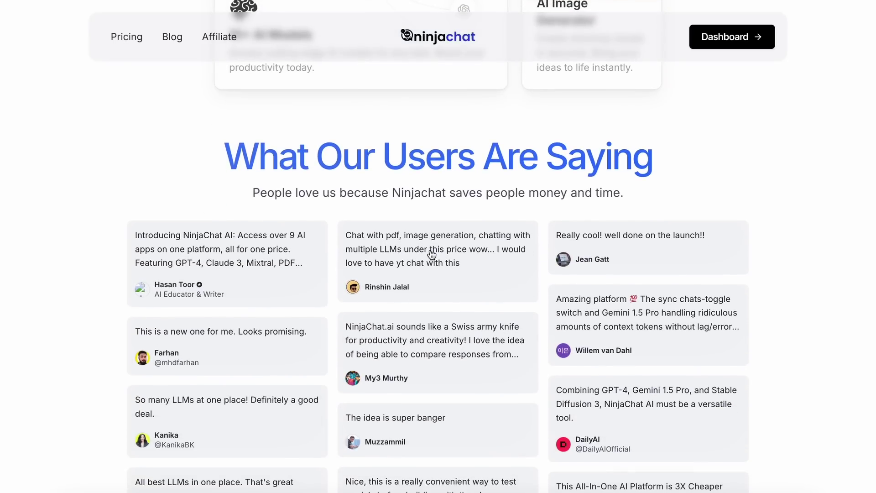
pyautogui.scroll(-3, 432, 255)
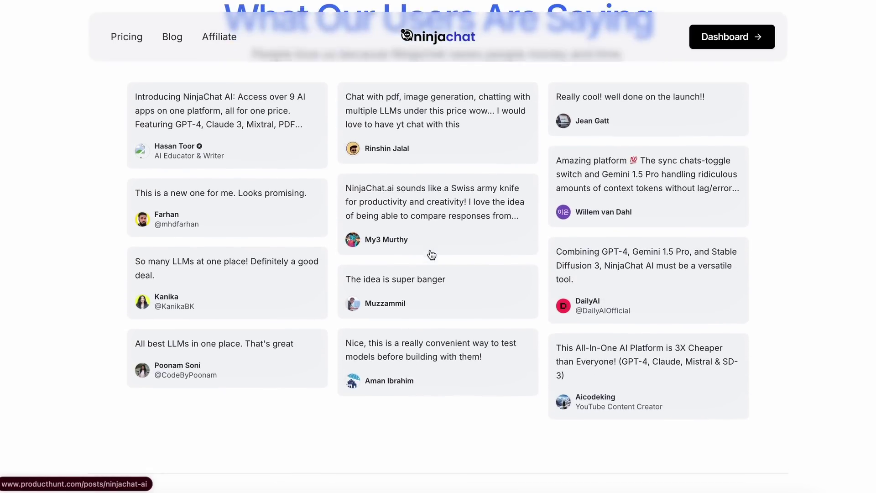
pyautogui.scroll(-4, 432, 255)
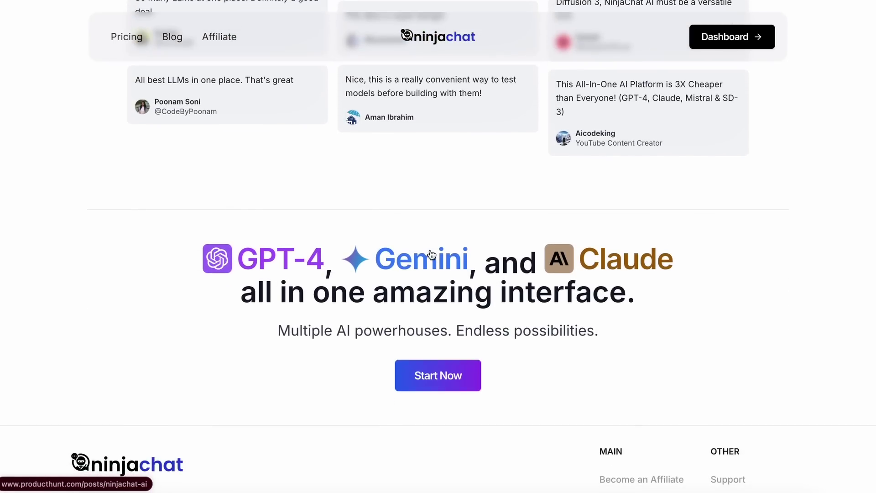
pyautogui.scroll(-3, 430, 250)
pyautogui.scroll(20, 430, 249)
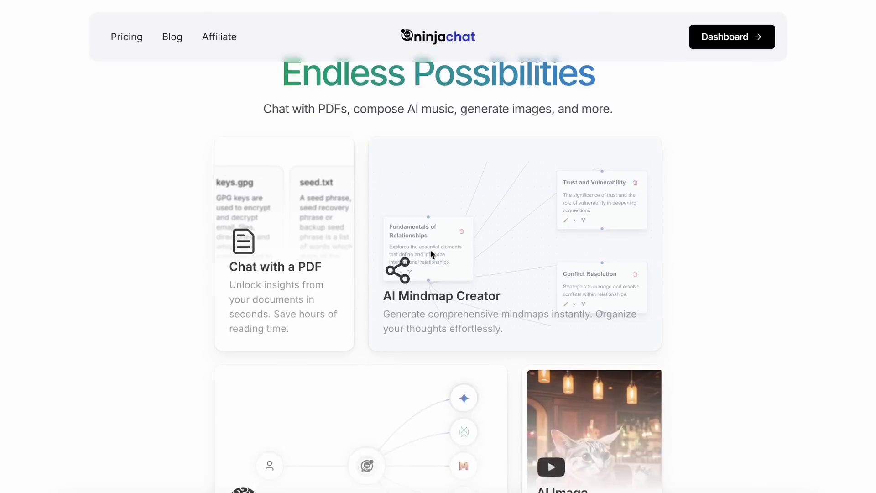
# Open the Pricing page and switch plan prices to monthly billing
pyautogui.click(125, 37)
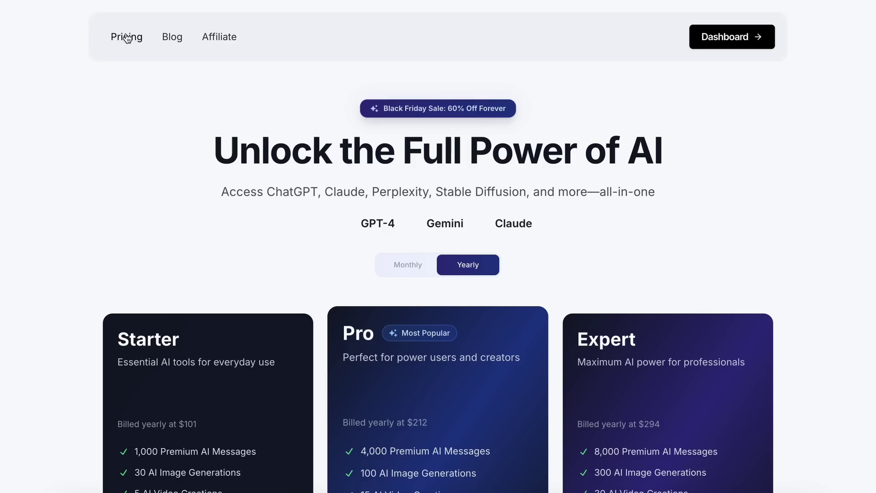
pyautogui.scroll(-3, 179, 218)
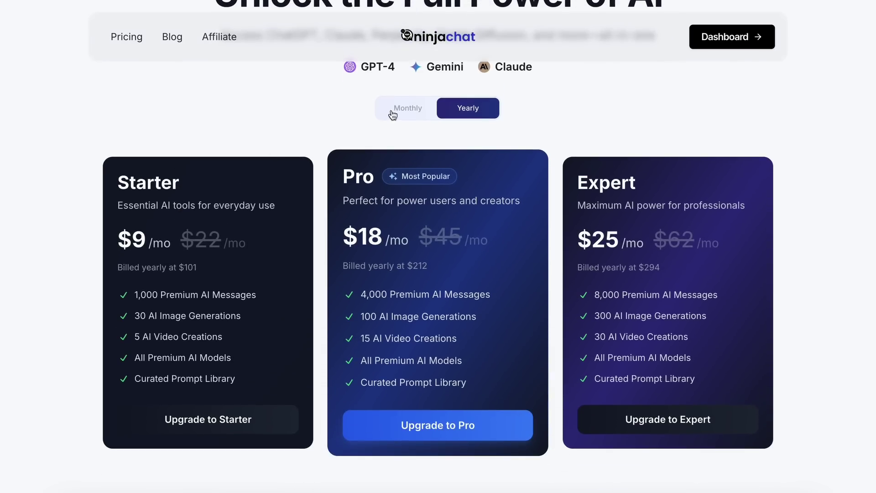
pyautogui.click(406, 110)
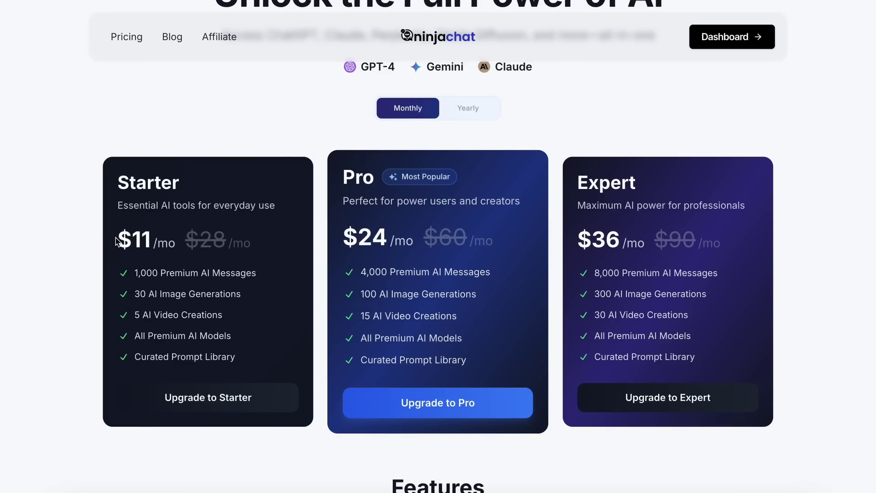
# Highlight the Starter plan's $11/mo price, 1,000 Premium AI Messages and 5 AI Video Creations
pyautogui.moveTo(117, 241); pyautogui.dragTo(166, 241)
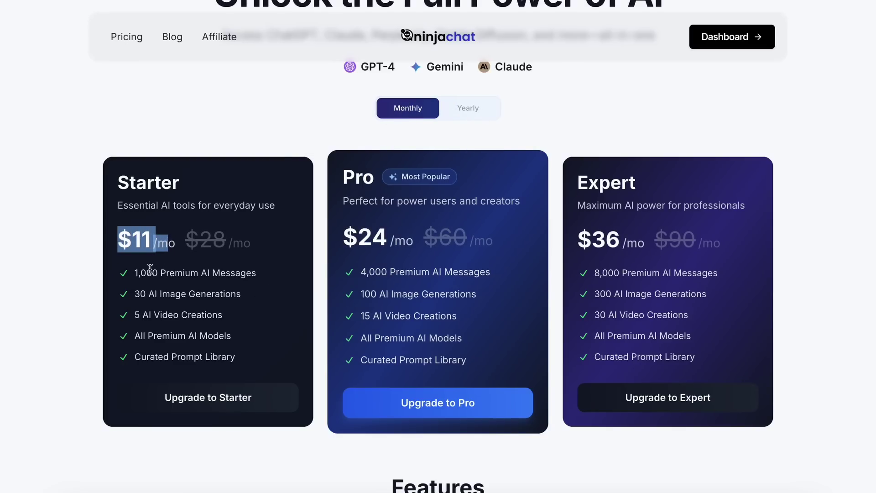
pyautogui.click(136, 273)
pyautogui.moveTo(136, 273); pyautogui.dragTo(132, 290)
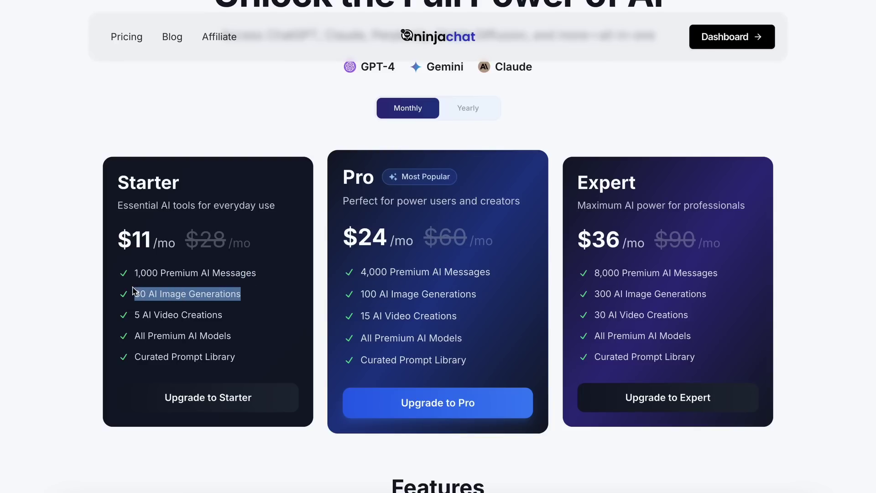
pyautogui.moveTo(223, 315); pyautogui.dragTo(135, 318)
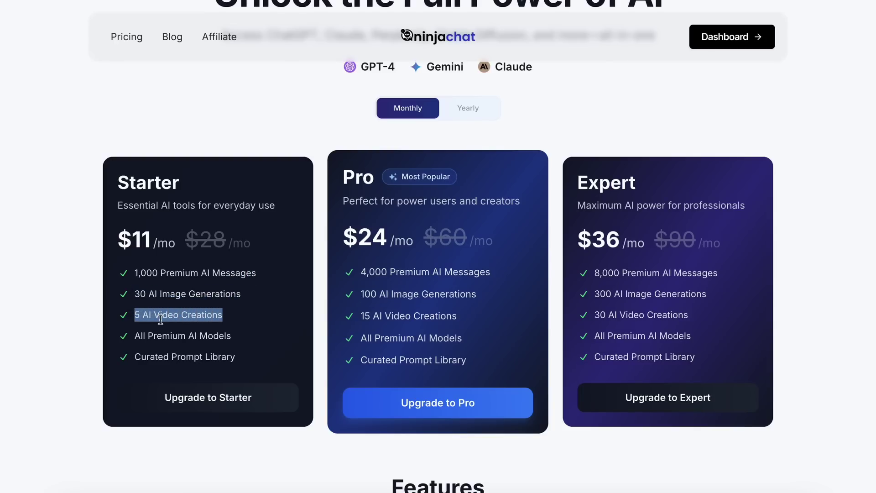
pyautogui.click(344, 243)
# Highlight the Pro plan's $24/mo price, 4,000 Premium AI Messages and 15 AI Video Creations
pyautogui.moveTo(345, 239); pyautogui.dragTo(407, 238)
pyautogui.click(405, 238)
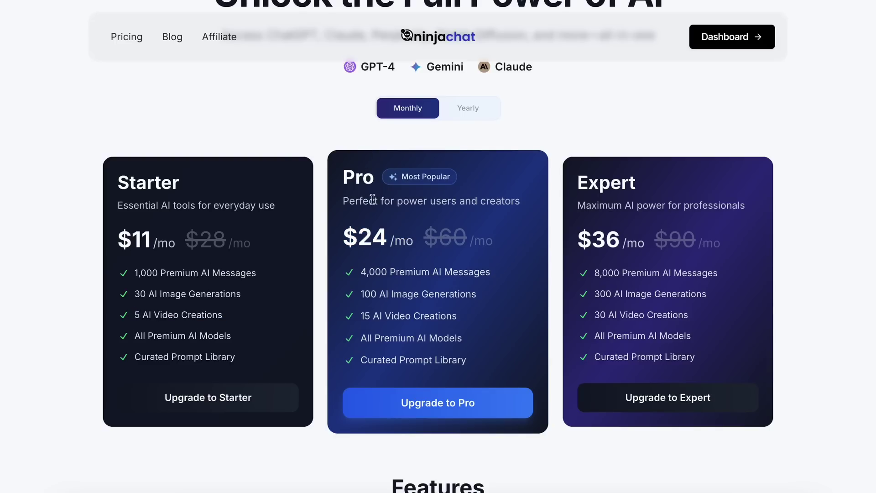
pyautogui.moveTo(413, 242); pyautogui.dragTo(349, 239)
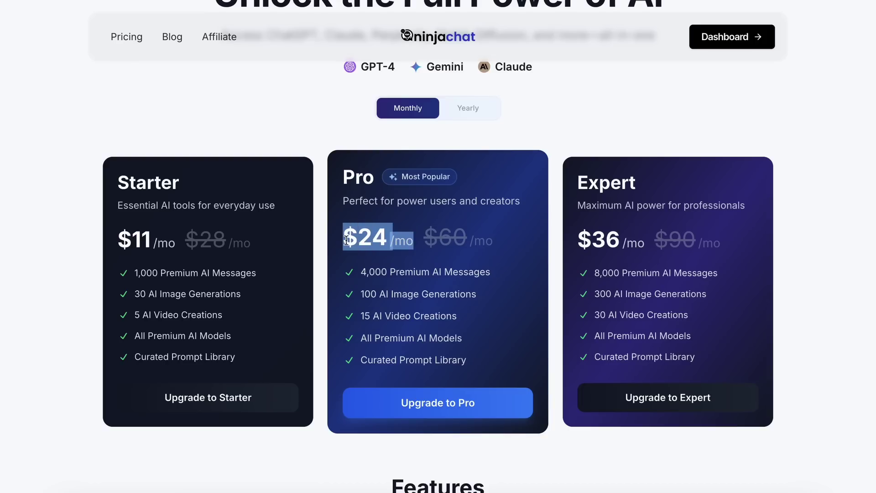
pyautogui.moveTo(364, 274); pyautogui.dragTo(361, 300)
pyautogui.click(498, 297)
pyautogui.moveTo(465, 326); pyautogui.dragTo(362, 321)
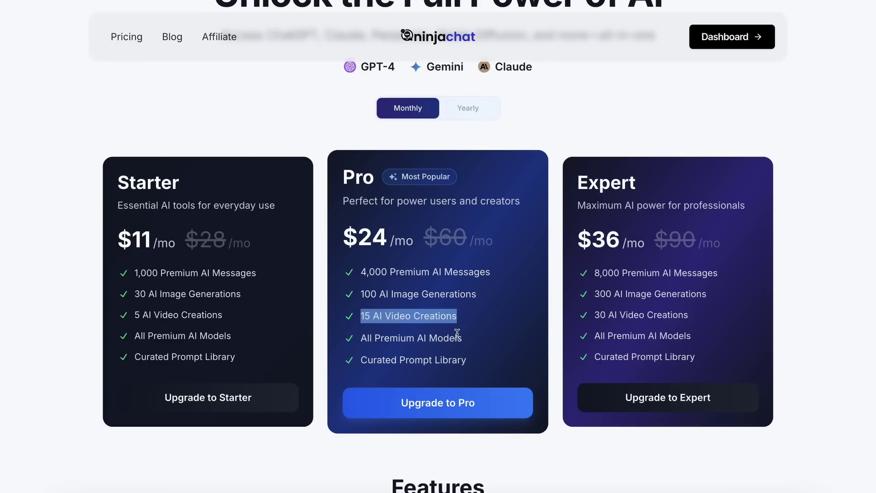
# Highlight the Expert plan's name, $36/mo price and 30 AI Video Creations
pyautogui.doubleClick(597, 184)
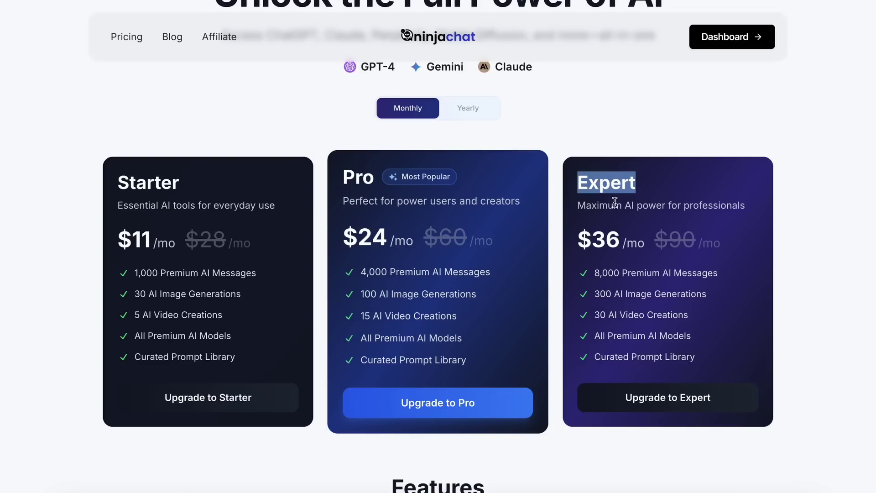
pyautogui.moveTo(579, 241); pyautogui.dragTo(596, 298)
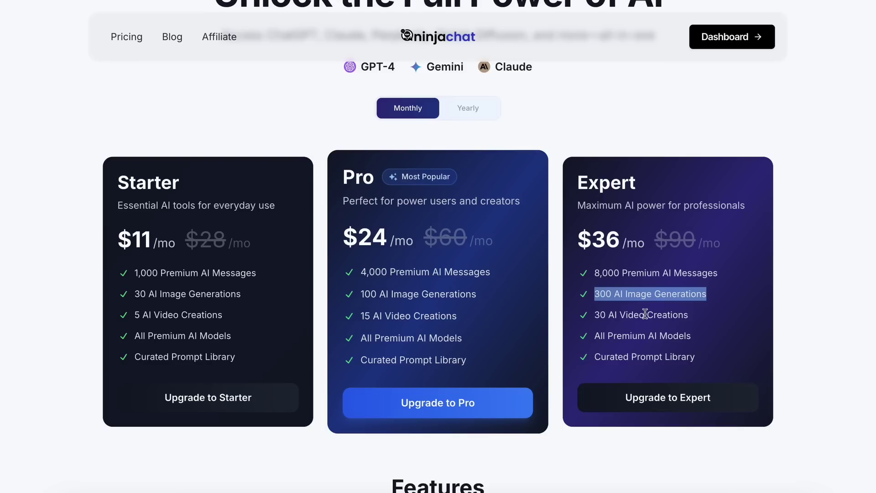
pyautogui.moveTo(707, 325); pyautogui.dragTo(589, 314)
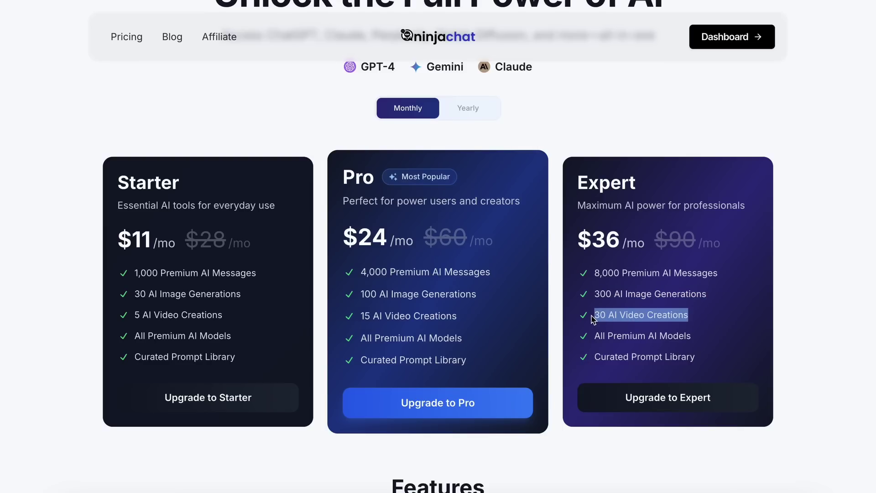
pyautogui.click(621, 332)
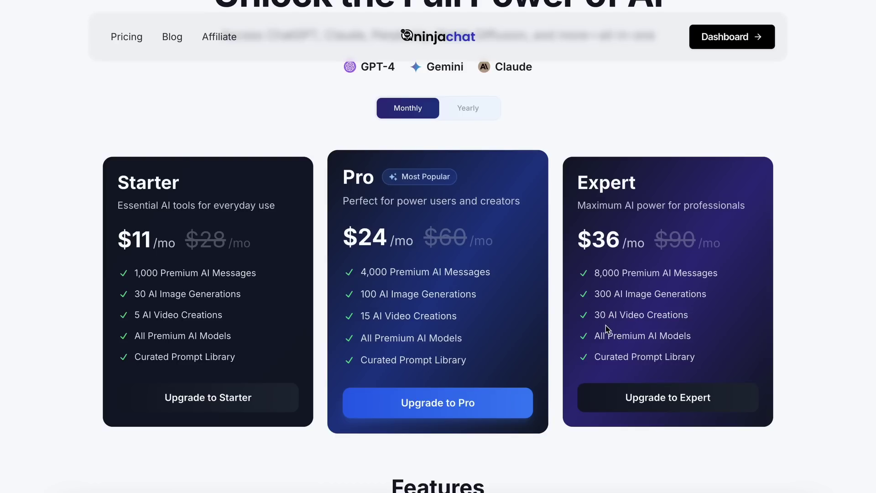
pyautogui.scroll(1, 607, 328)
pyautogui.scroll(1, 608, 328)
pyautogui.scroll(-1, 607, 329)
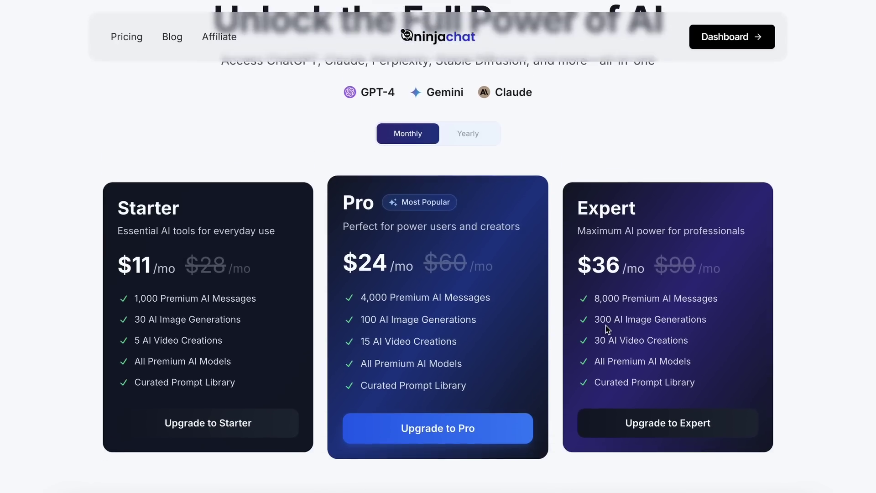
pyautogui.scroll(-1, 607, 329)
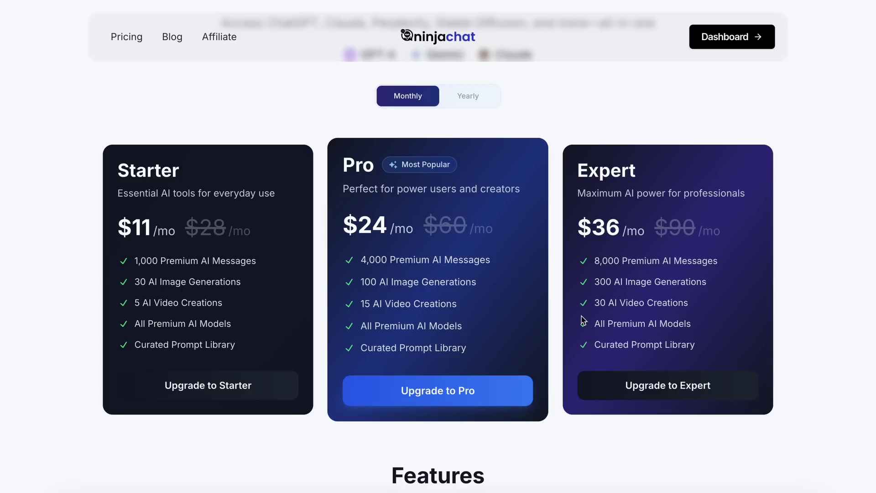
pyautogui.scroll(3, 583, 319)
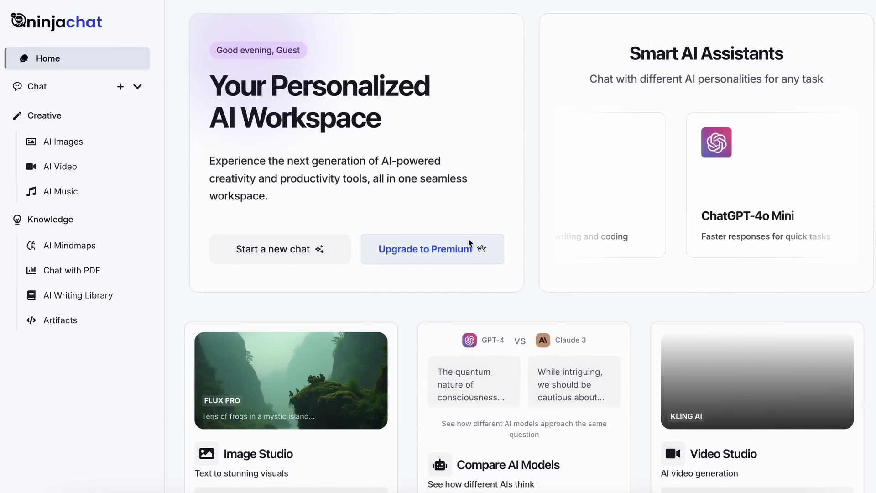
# Scroll the dashboard to view the PDF Chat, Tune Studio and Mind Maps cards, then return to the top
pyautogui.scroll(-9, 470, 285)
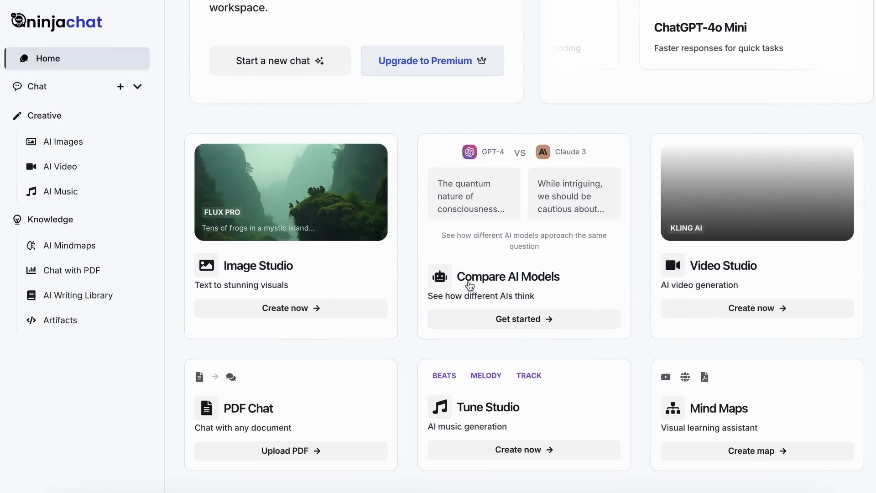
pyautogui.scroll(9, 470, 287)
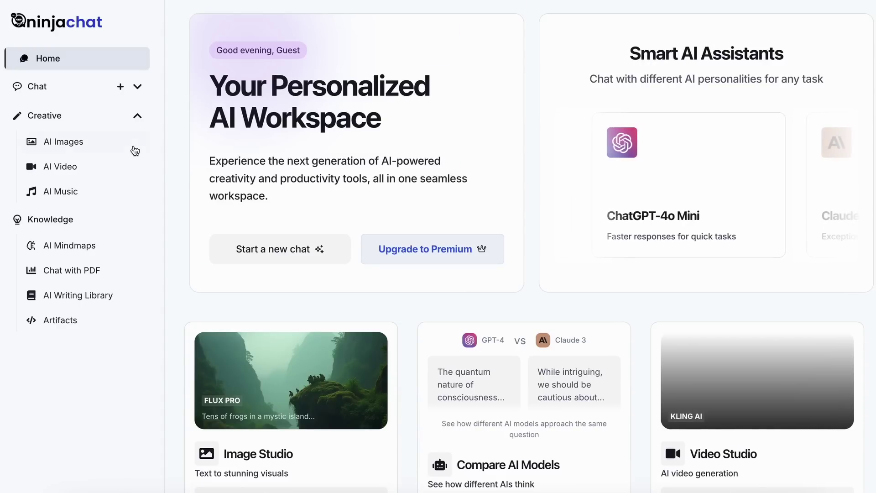
# Browse the new-chat model list: ChatGPT-4o, Claude 3.5 Sonnet, Llama, Perplexity and Gemini
pyautogui.click(121, 88)
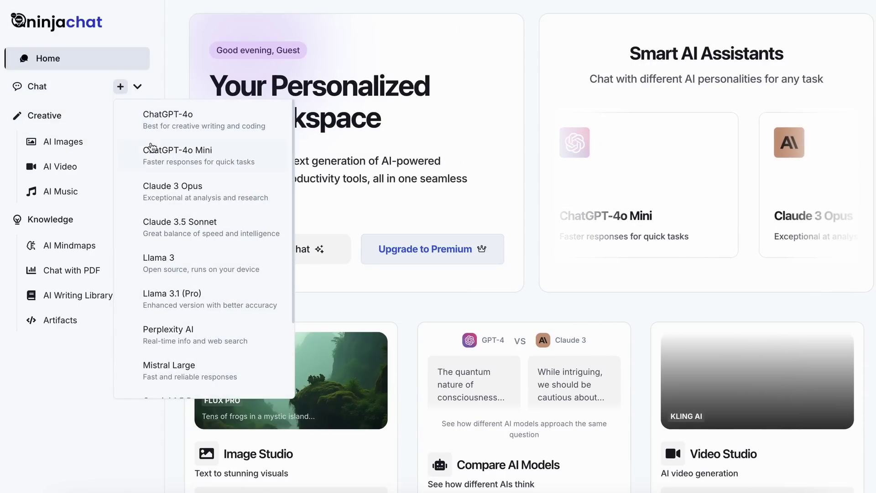
pyautogui.scroll(-2, 165, 226)
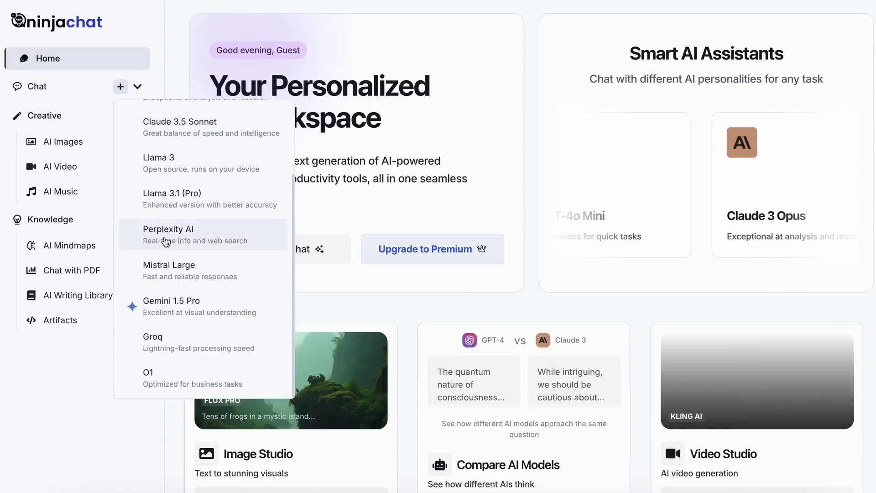
pyautogui.scroll(1, 171, 214)
pyautogui.scroll(2, 172, 215)
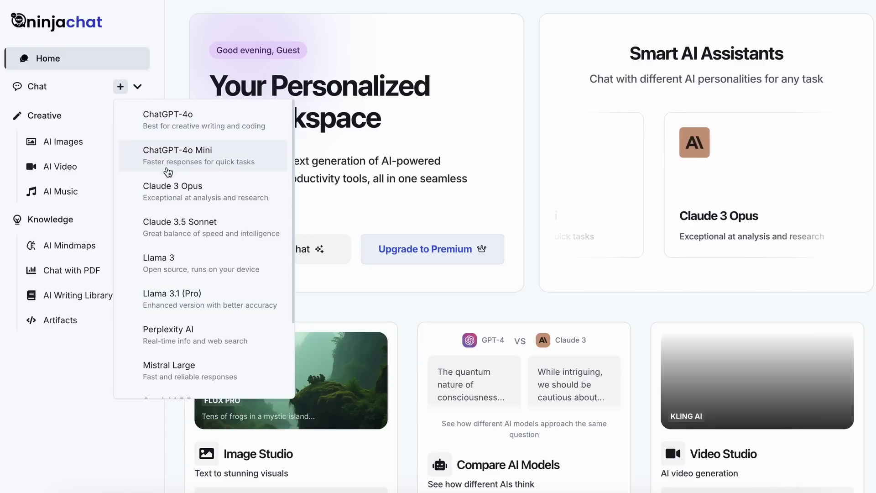
pyautogui.scroll(-2, 186, 247)
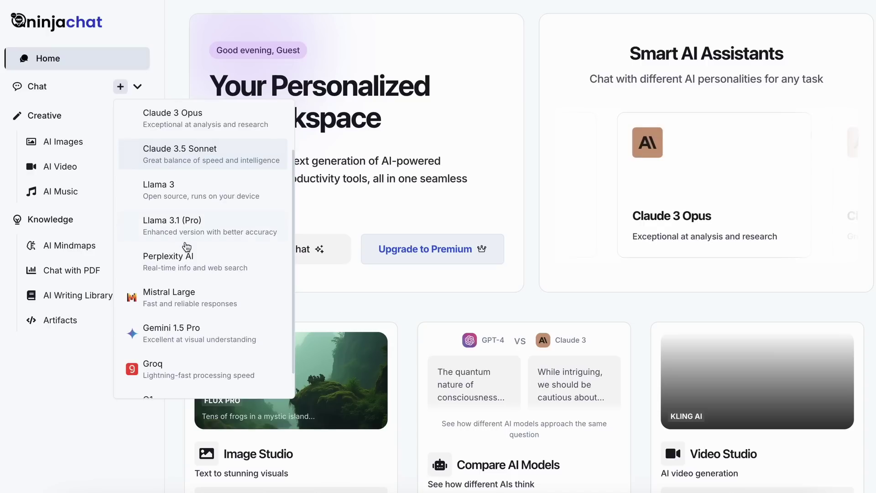
pyautogui.scroll(3, 203, 301)
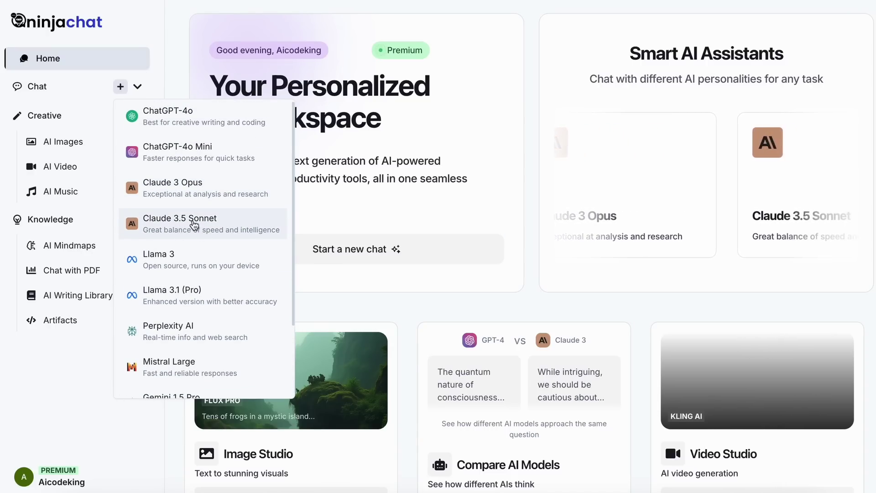
# Start a Claude 3.5 Sonnet chat and ask for the Moon's surface area
pyautogui.click(194, 224)
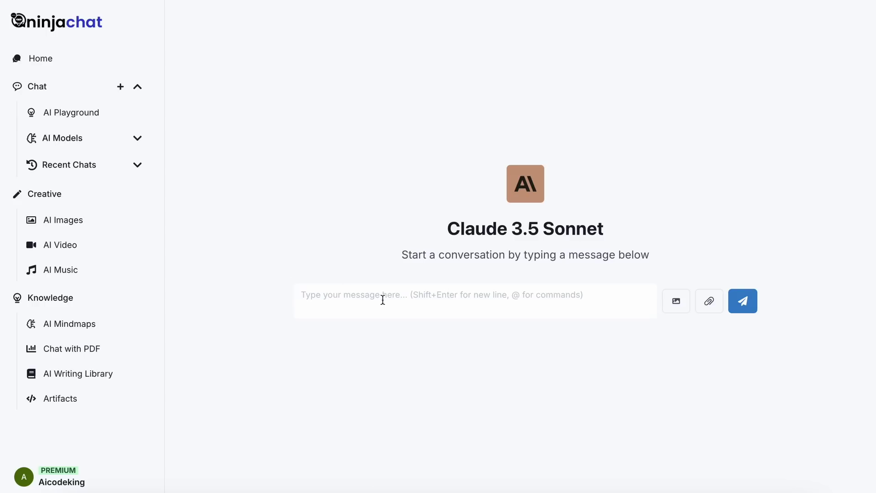
pyautogui.click(449, 298)
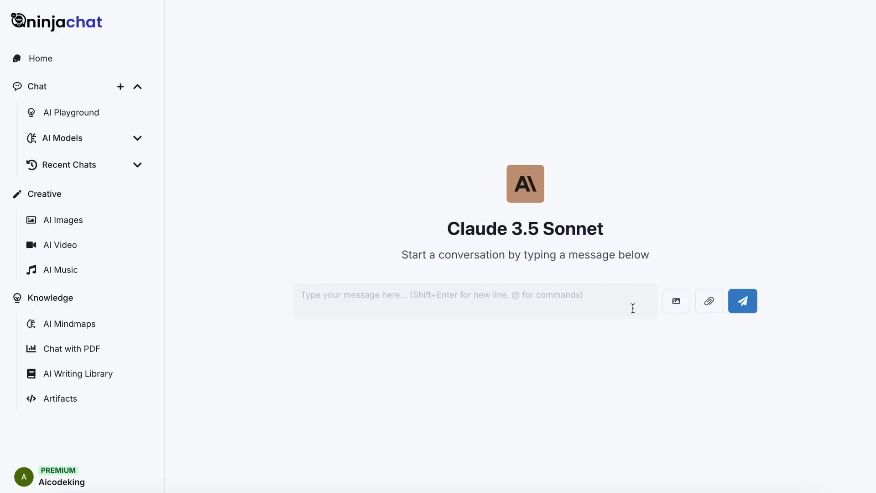
pyautogui.press('Return')
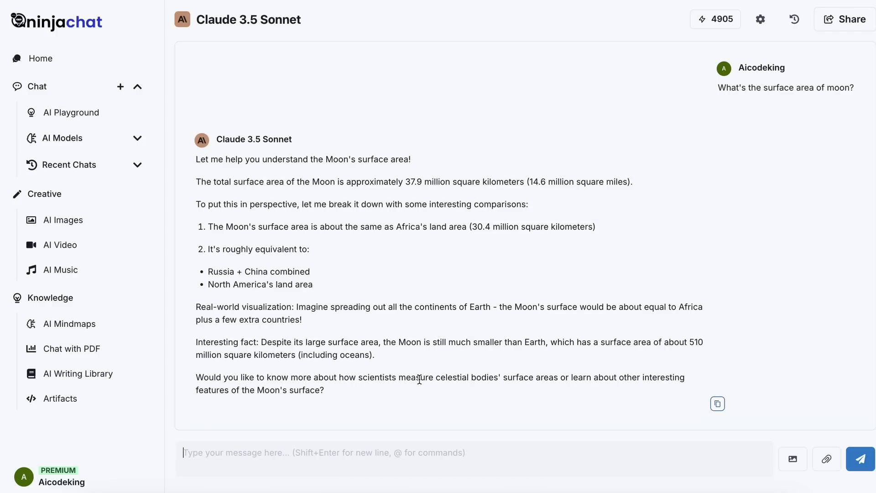
pyautogui.write('@')
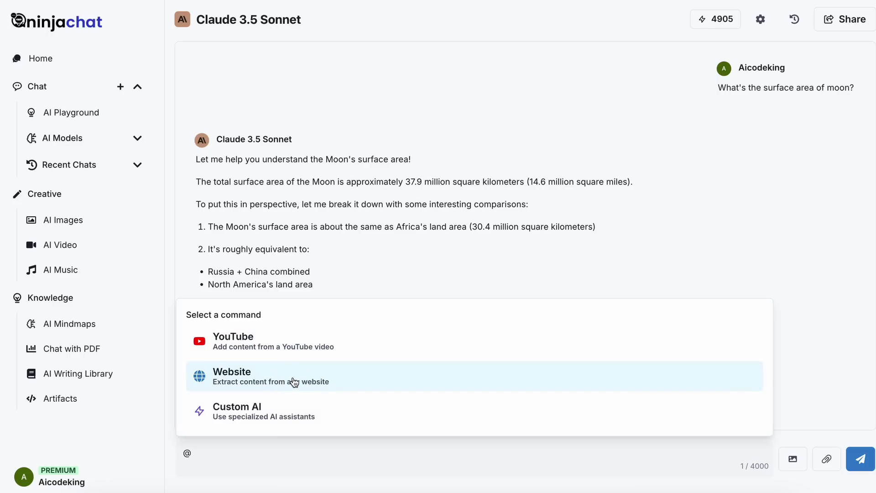
# Attach the computer-use docs page as website content and ask 'Explain this for me'
pyautogui.click(302, 378)
pyautogui.write('https://docs.anthropic.com/en/docs/build-with-claude/computer-use')
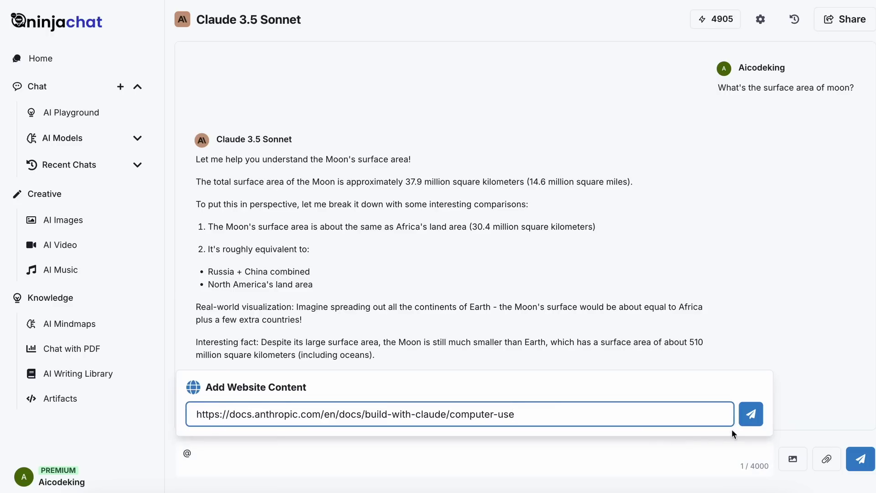
pyautogui.click(751, 415)
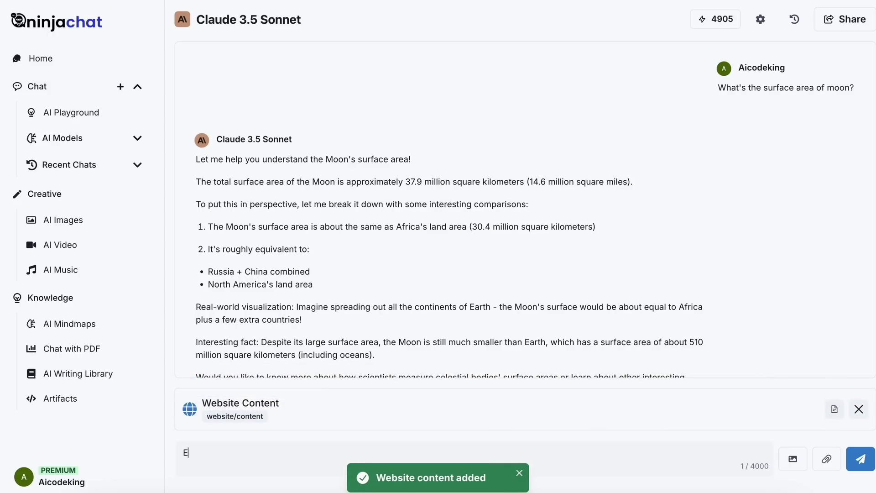
pyautogui.write('Explain this')
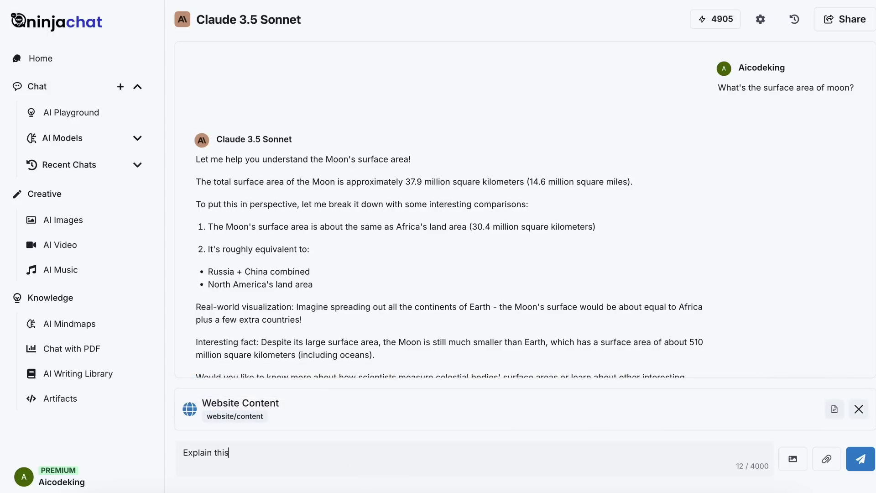
pyautogui.write(' for me')
pyautogui.press('Return')
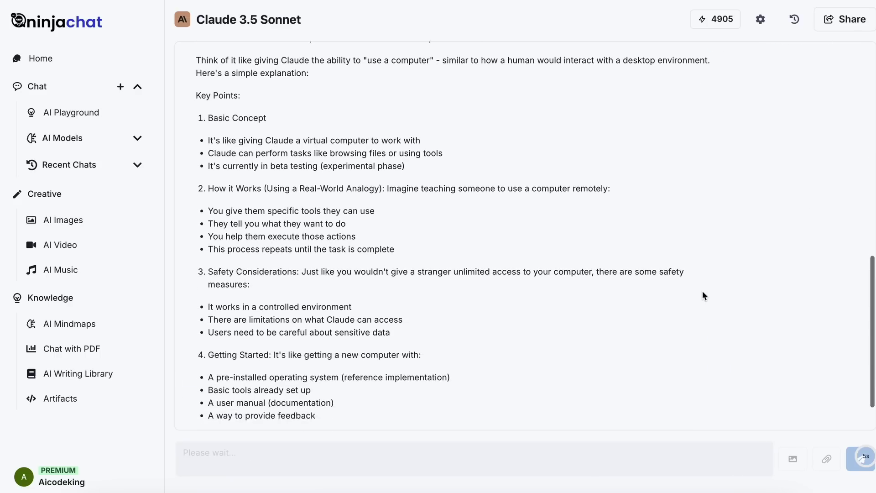
# Switch to the Writing > Creative Story Writer assistant and request 'Write an essay about computer use'
pyautogui.click(381, 449)
pyautogui.write('@')
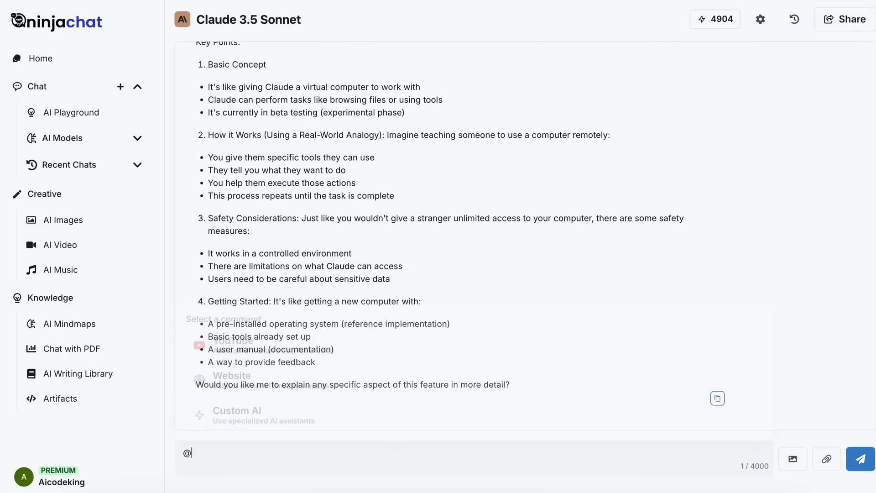
pyautogui.click(334, 422)
pyautogui.click(276, 235)
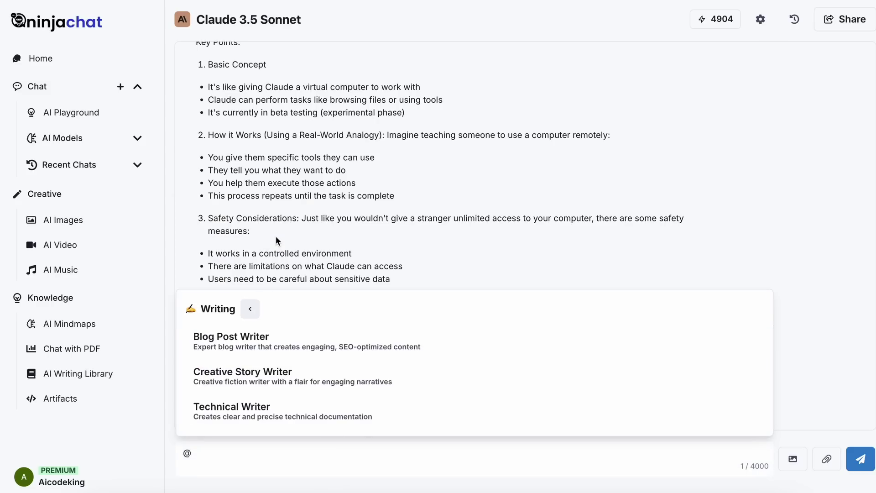
pyautogui.click(308, 387)
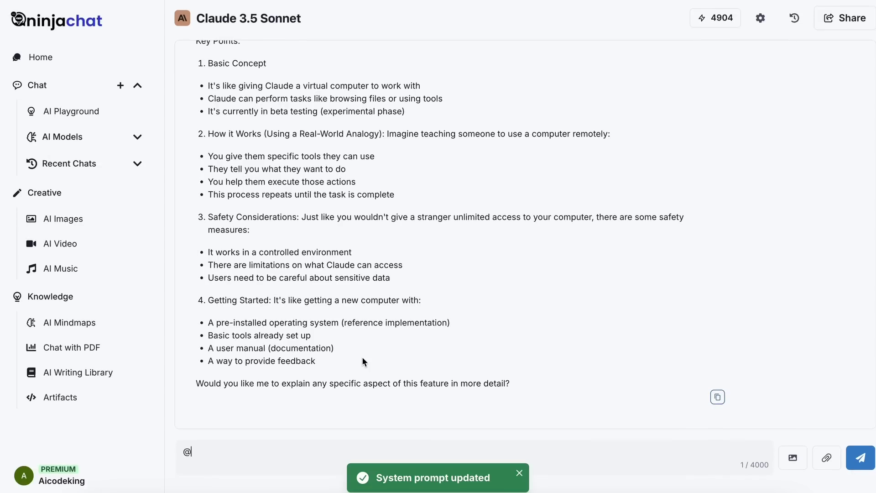
pyautogui.press('BackSpace')
pyautogui.write('Write an essay about computer use')
pyautogui.press('Return')
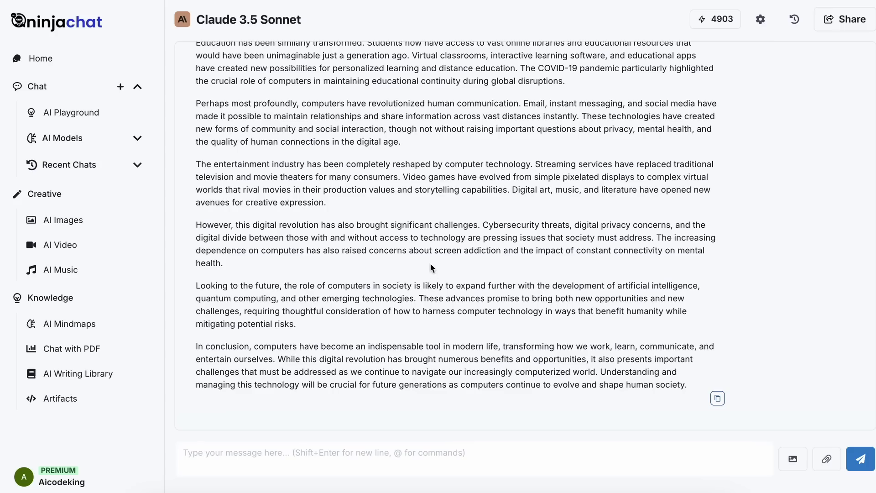
# Send 'hi' to all chats at once in the AI Playground
pyautogui.click(111, 118)
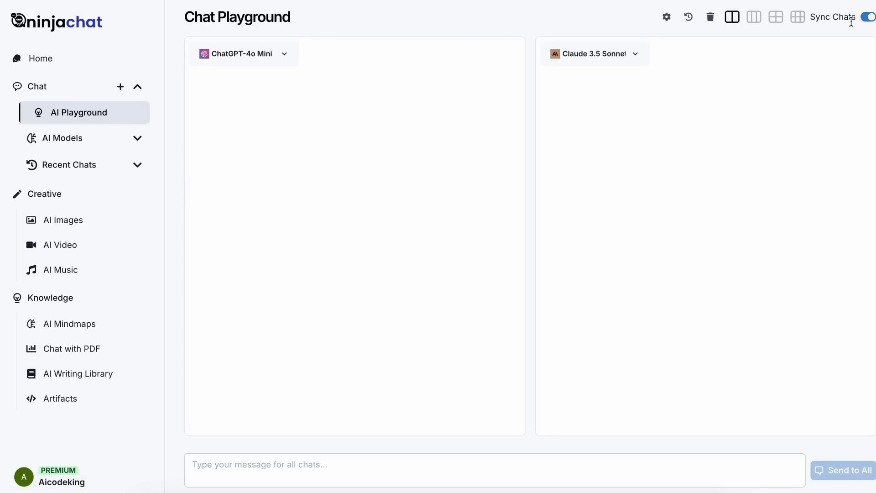
pyautogui.click(454, 463)
pyautogui.write('hi')
pyautogui.press('Return')
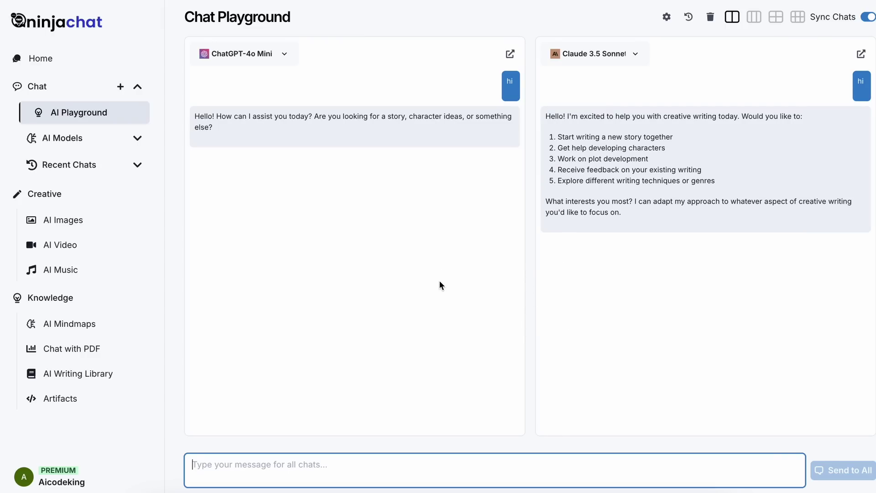
# Create a new chat folder named 'new' under Recent Chats
pyautogui.click(137, 165)
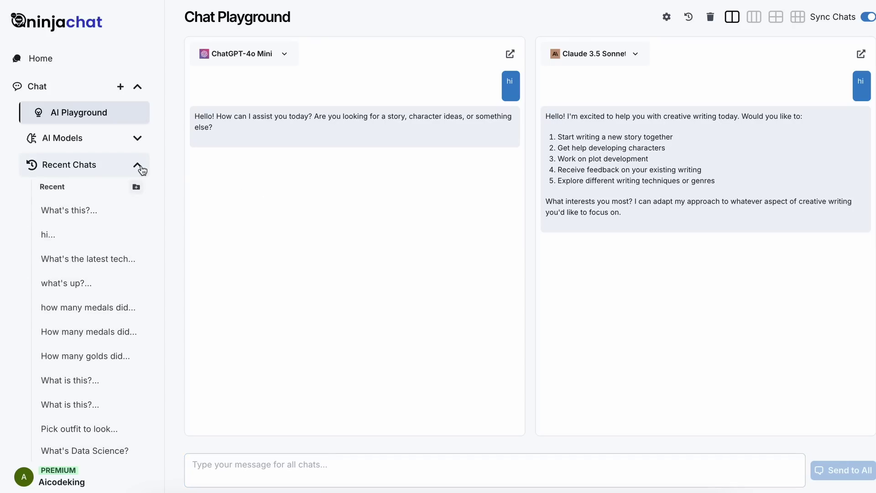
pyautogui.click(136, 188)
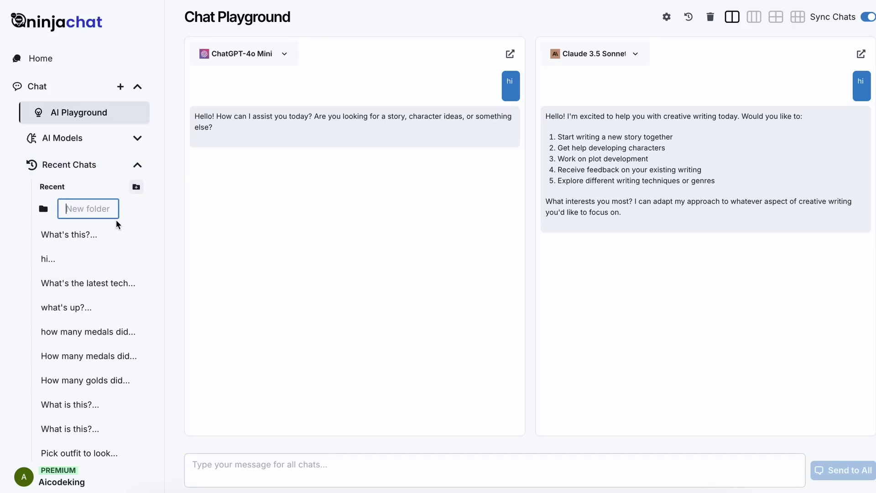
pyautogui.write('nw')
pyautogui.press('Return')
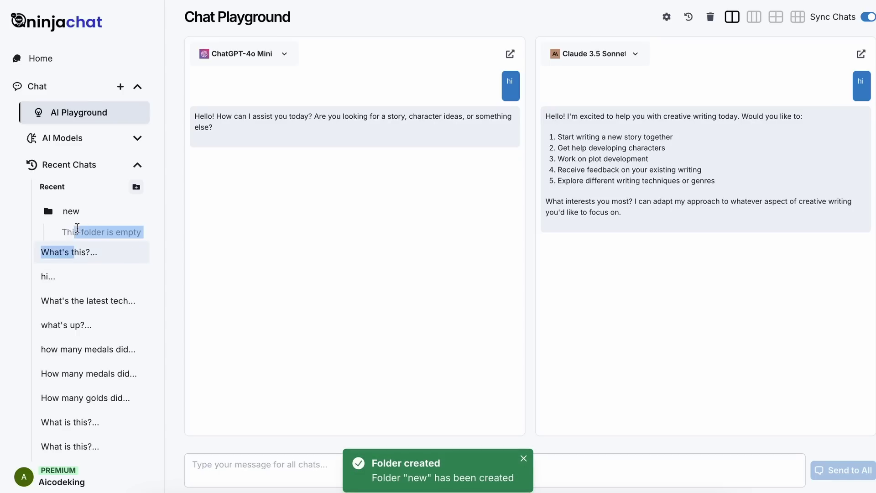
pyautogui.moveTo(78, 227); pyautogui.dragTo(87, 257)
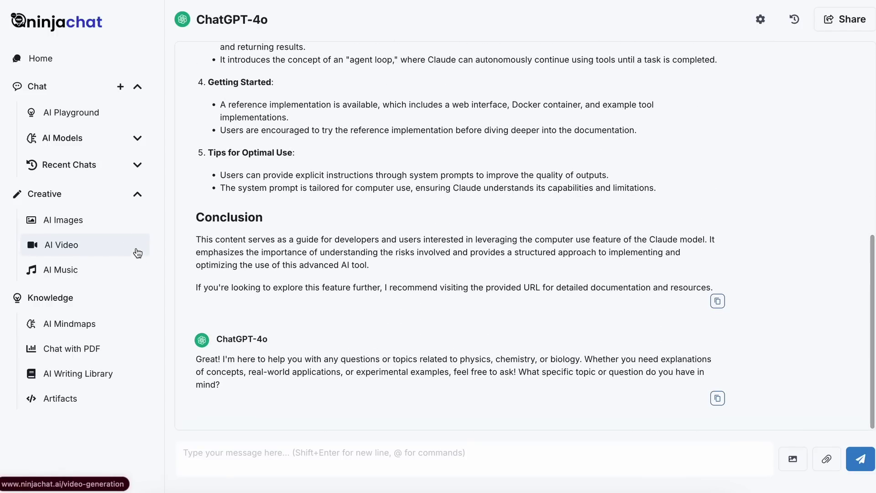
# Generate 'A panda' with the Flux Schnell model in the Image Studio
pyautogui.click(132, 173)
pyautogui.click(134, 175)
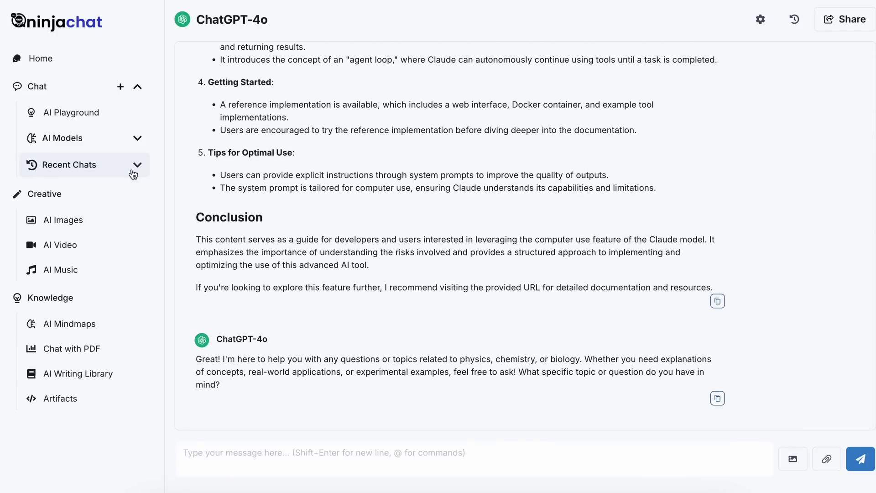
pyautogui.click(123, 226)
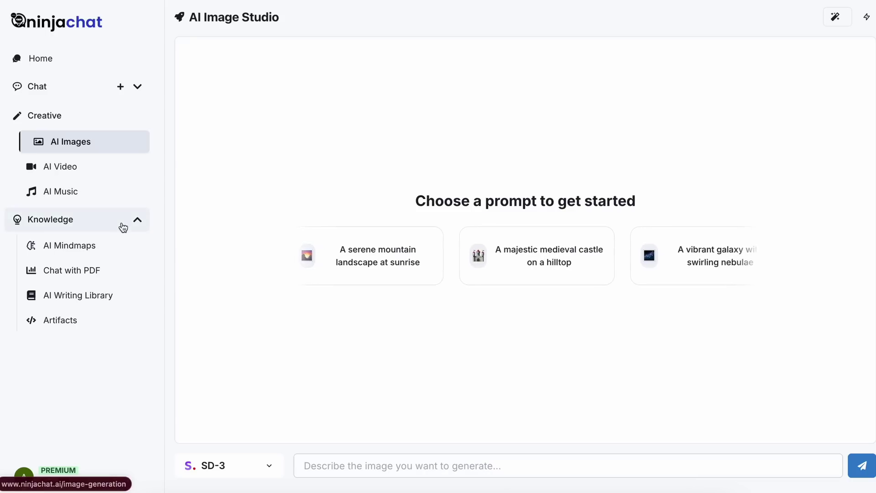
pyautogui.click(248, 467)
pyautogui.click(253, 409)
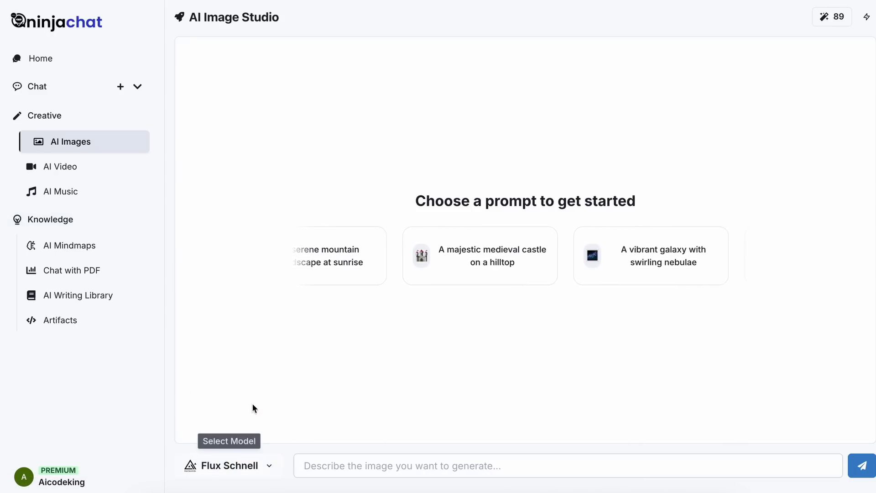
pyautogui.click(380, 466)
pyautogui.write('A panda')
pyautogui.press('Return')
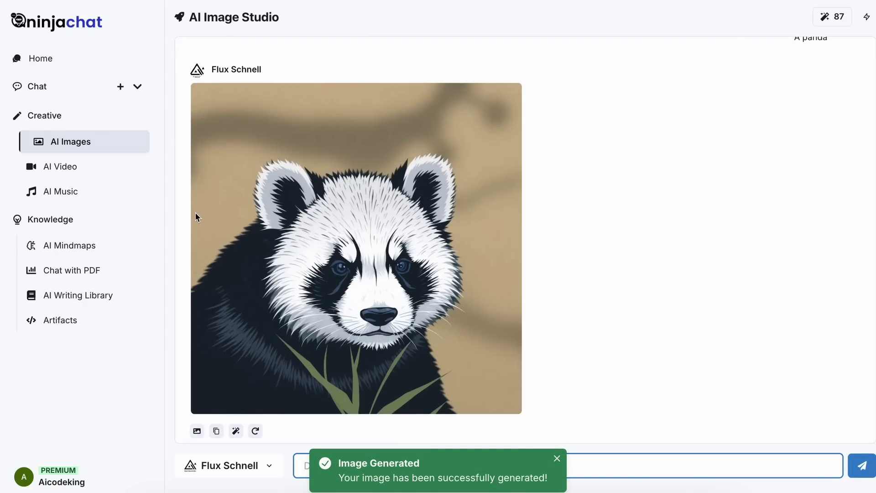
pyautogui.click(87, 172)
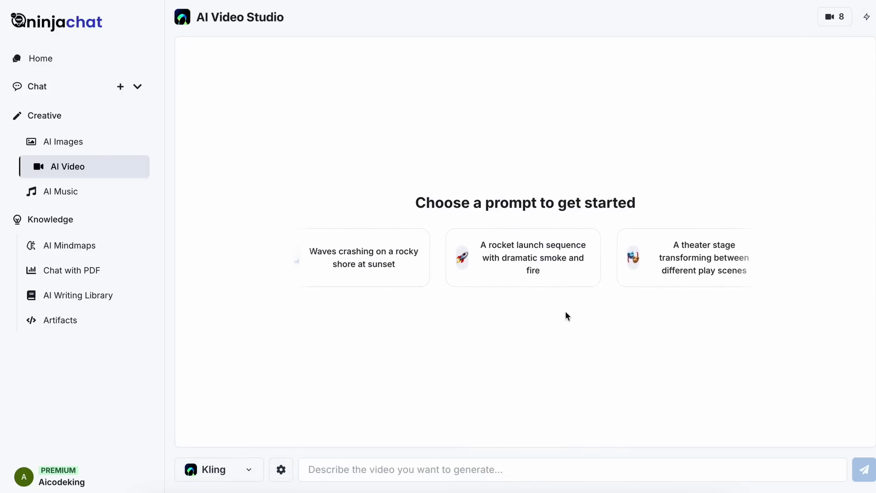
# Confirm the video settings keep 5-second clips at 16:9 landscape aspect ratio
pyautogui.click(282, 470)
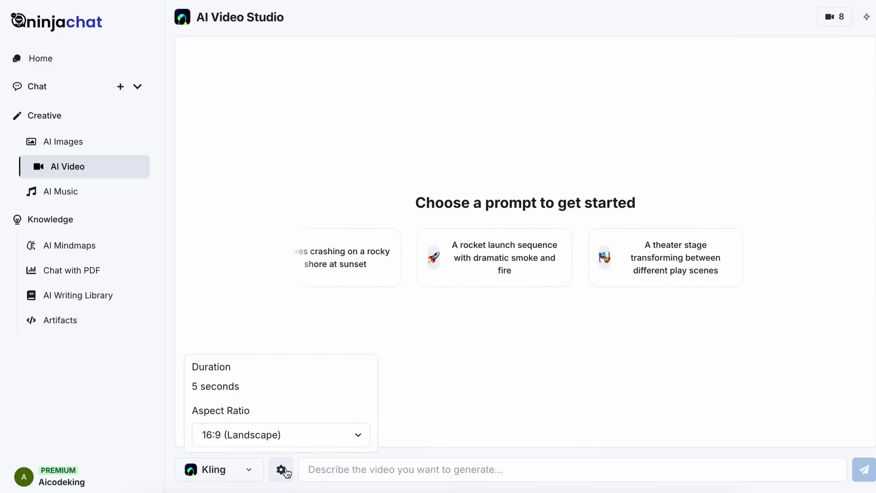
pyautogui.click(284, 439)
pyautogui.click(286, 439)
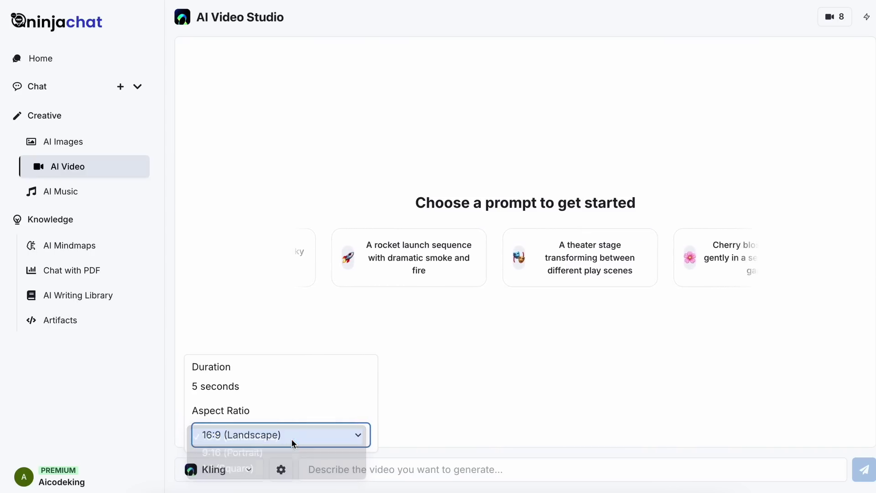
pyautogui.click(442, 427)
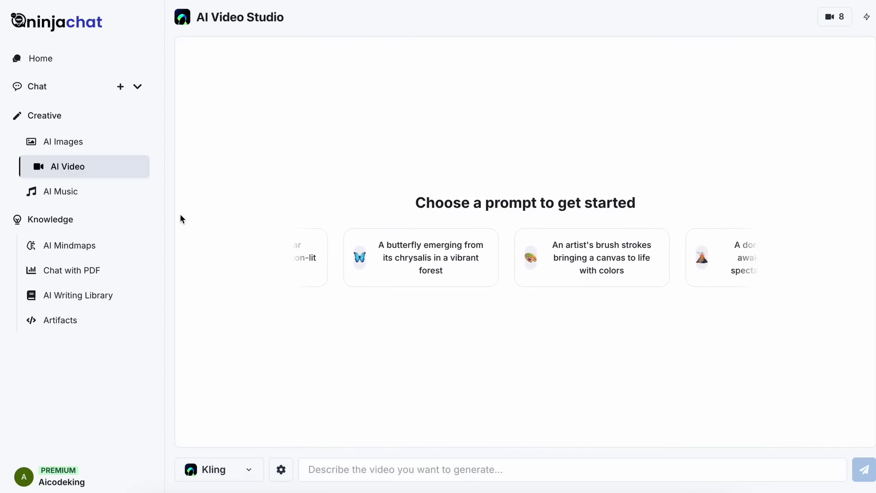
pyautogui.click(124, 199)
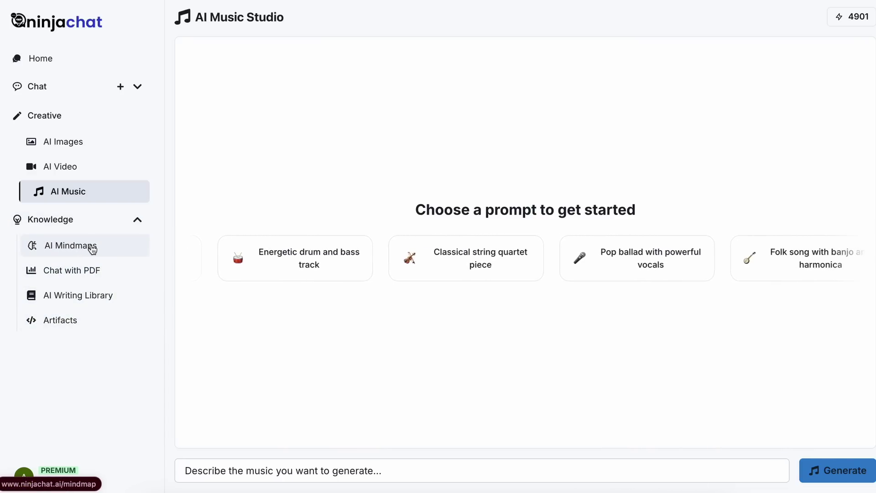
# Generate a 'social media launch' mindmap and nudge its Target Audience node slightly lower-left
pyautogui.click(114, 250)
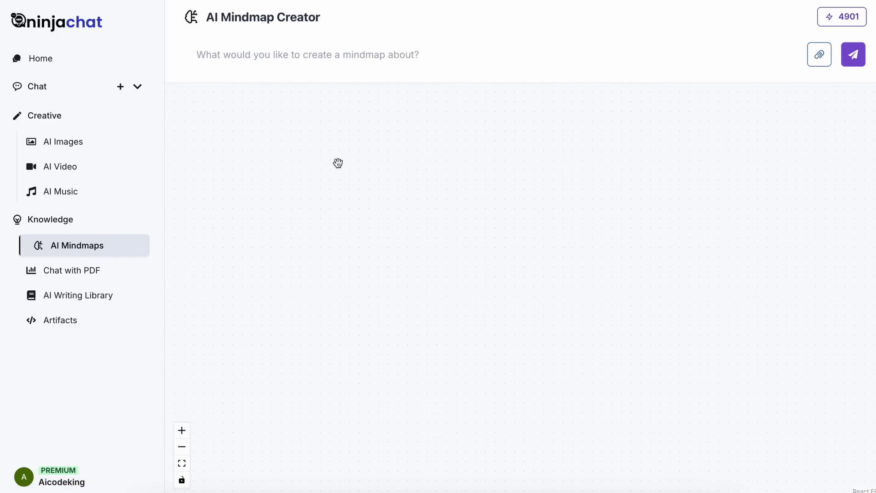
pyautogui.click(306, 59)
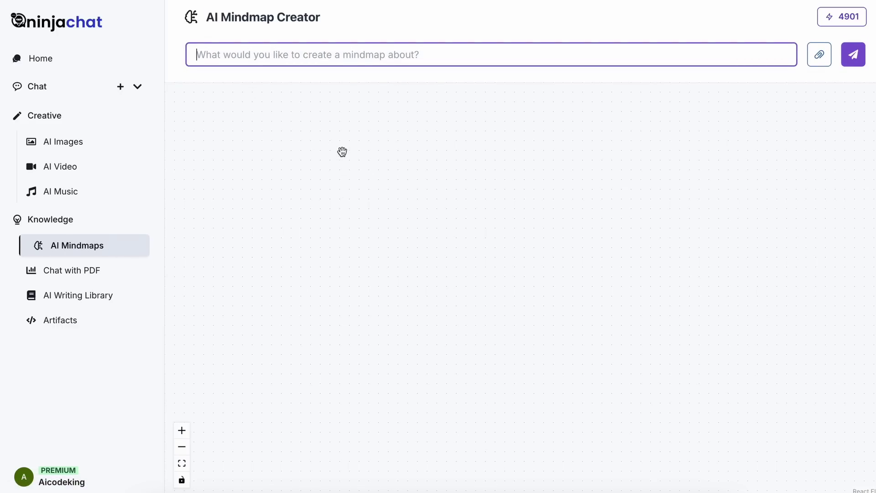
pyautogui.click(819, 55)
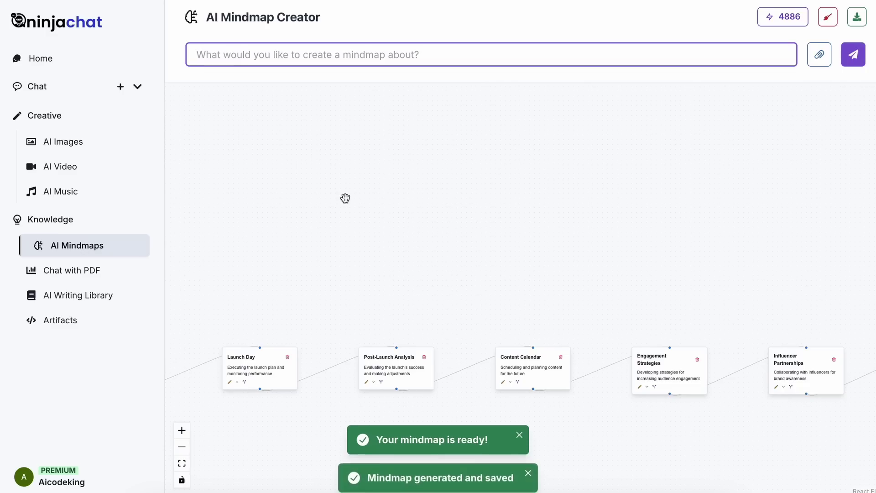
pyautogui.moveTo(457, 310); pyautogui.dragTo(344, 309)
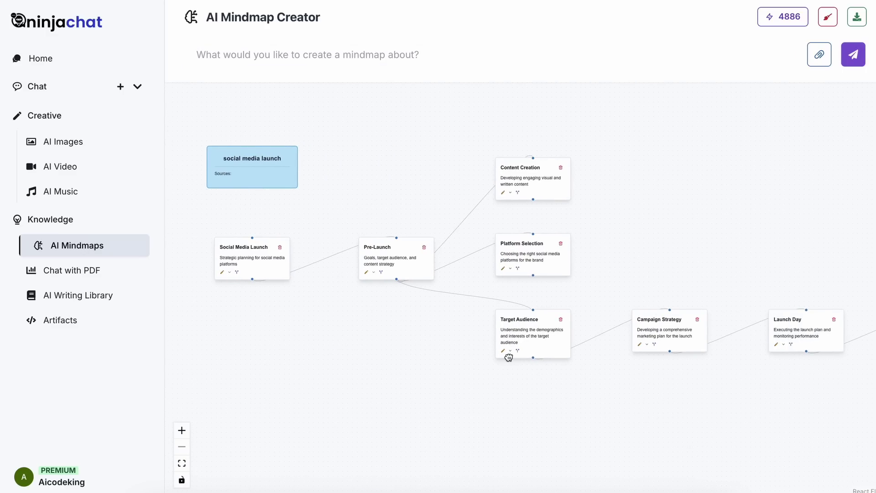
pyautogui.moveTo(508, 357); pyautogui.dragTo(489, 362)
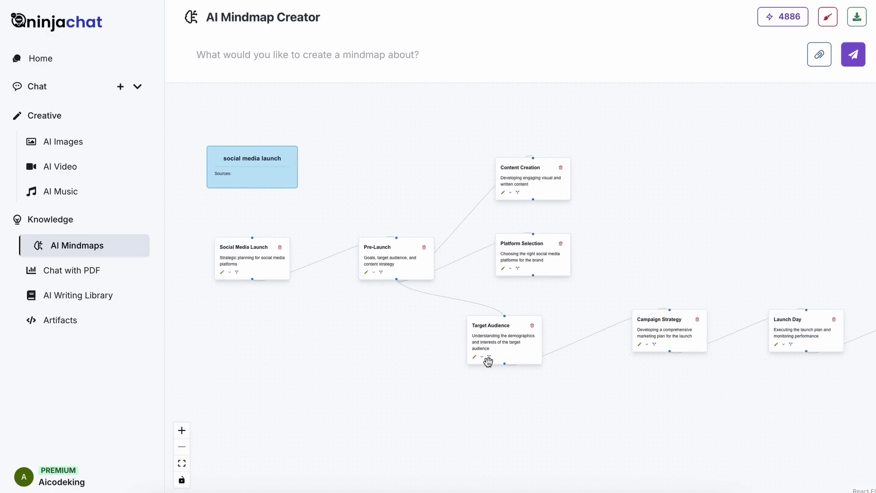
# Ask GPT-4 about Trolley (1).pdf 'How would you solve this problem?' and read through its answer
pyautogui.click(82, 279)
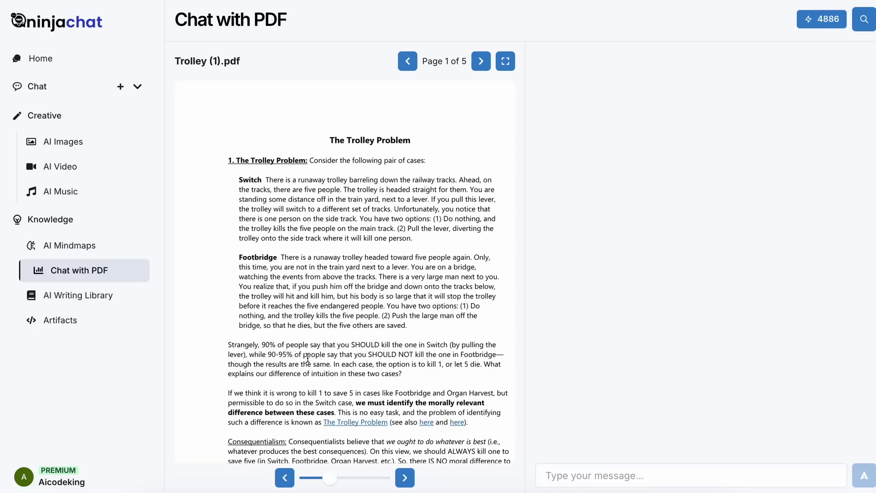
pyautogui.click(568, 475)
pyautogui.write('How would you solve this problem?')
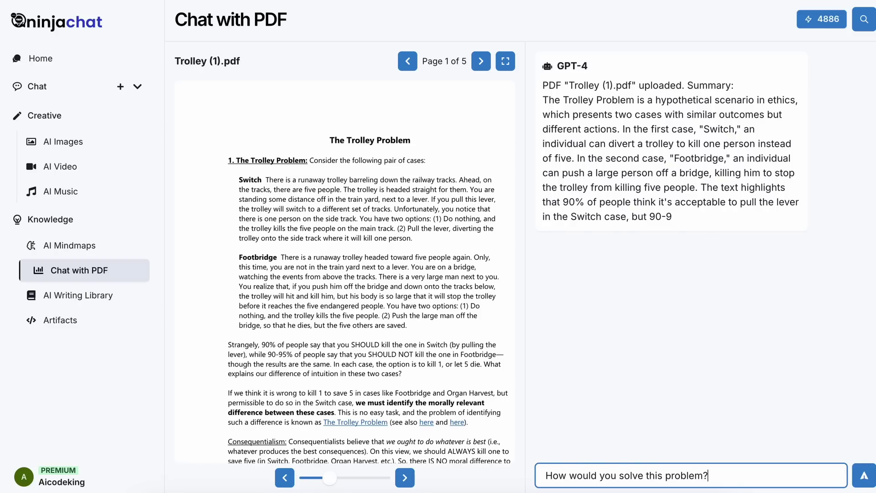
pyautogui.press('Return')
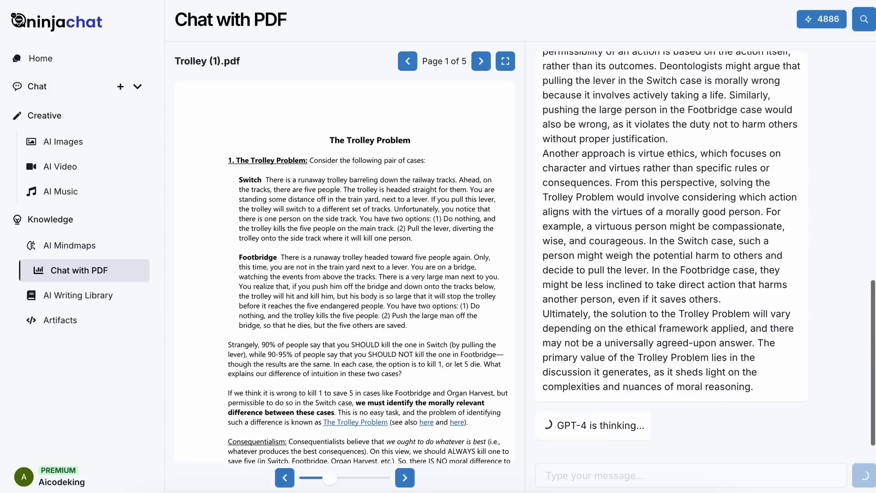
pyautogui.scroll(10, 710, 328)
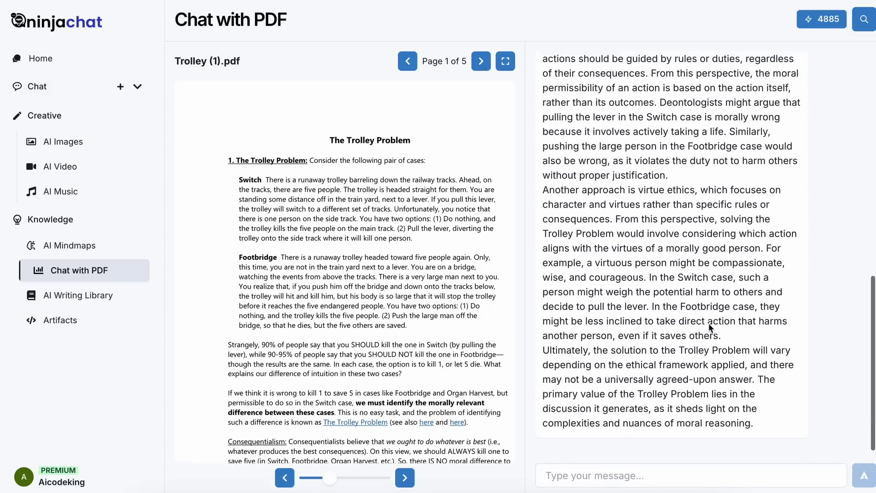
pyautogui.scroll(-3, 706, 274)
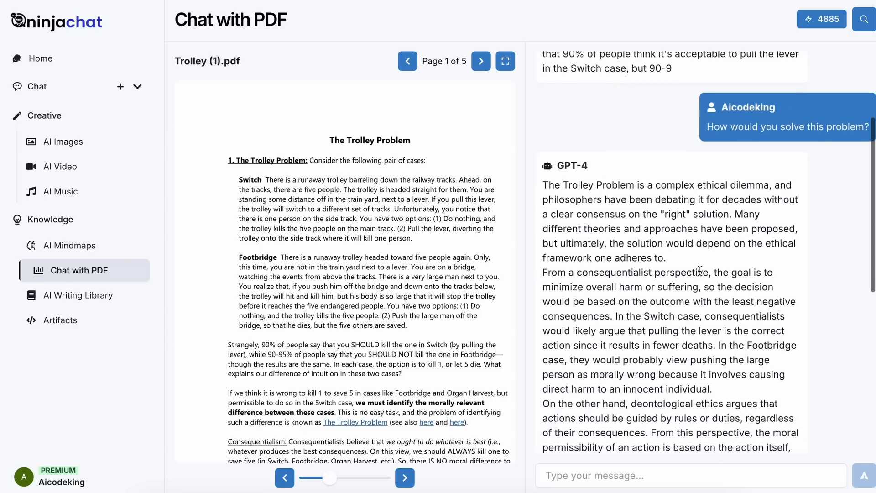
pyautogui.scroll(-8, 654, 231)
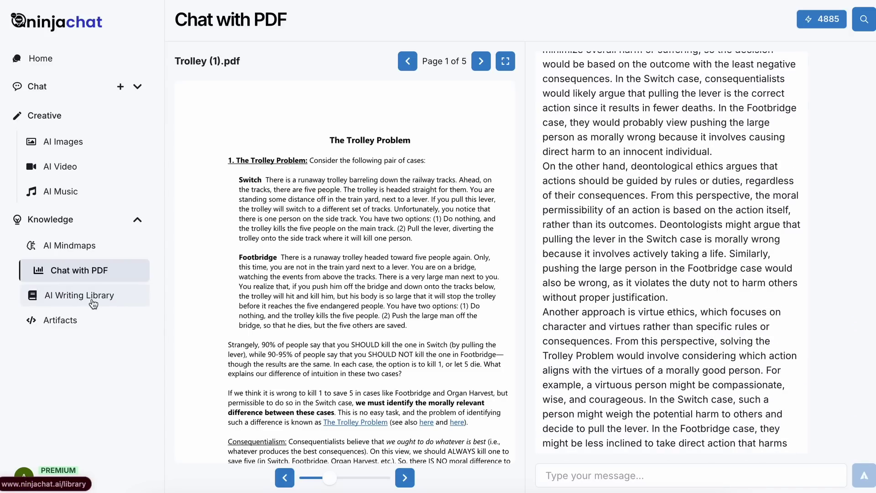
# Paste the computers article into the Text Naturalizer, generate a human-sounding rewrite and review the output
pyautogui.click(94, 304)
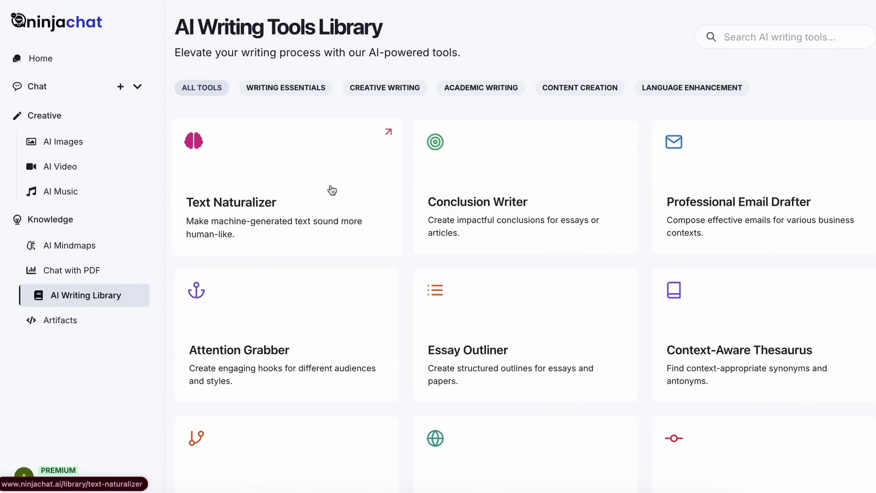
pyautogui.click(357, 206)
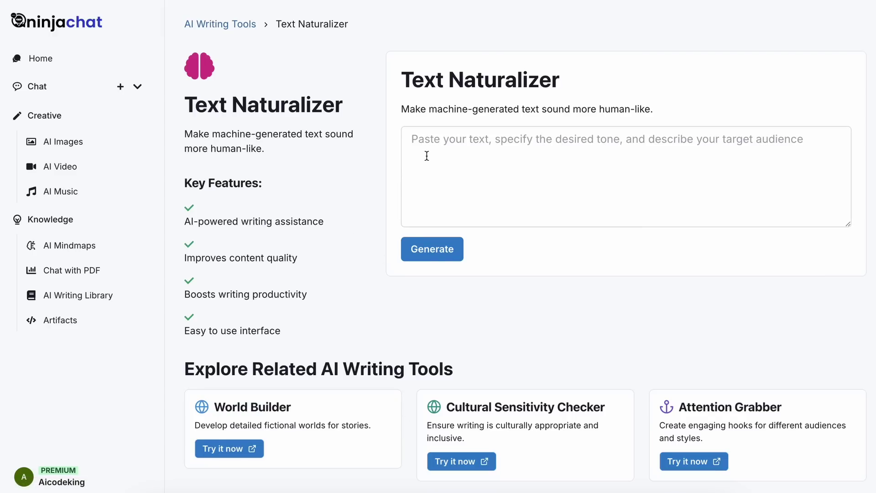
pyautogui.click(608, 202)
pyautogui.hotkey('ctrl', 'v')
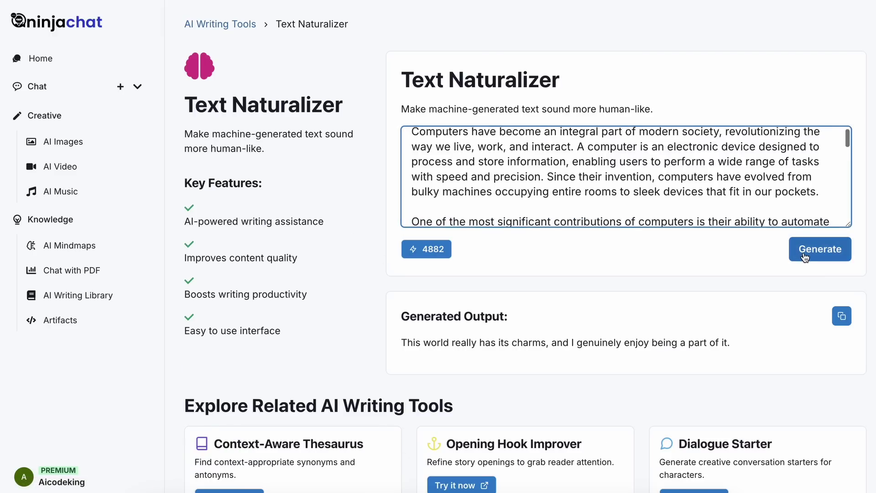
pyautogui.click(810, 255)
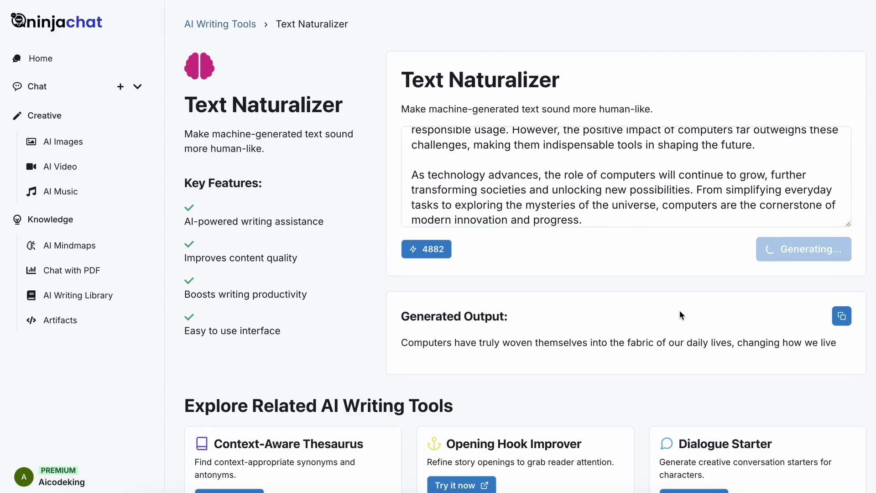
pyautogui.scroll(-1, 643, 368)
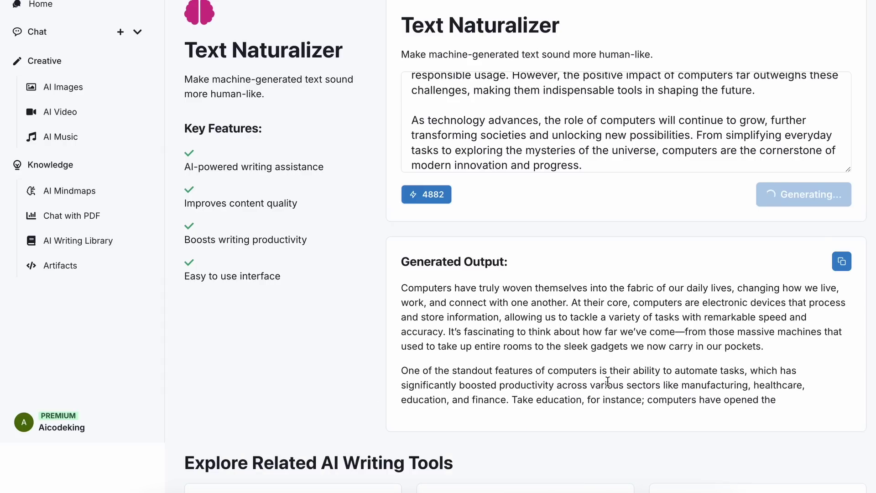
pyautogui.scroll(-1, 598, 372)
pyautogui.scroll(-2, 601, 388)
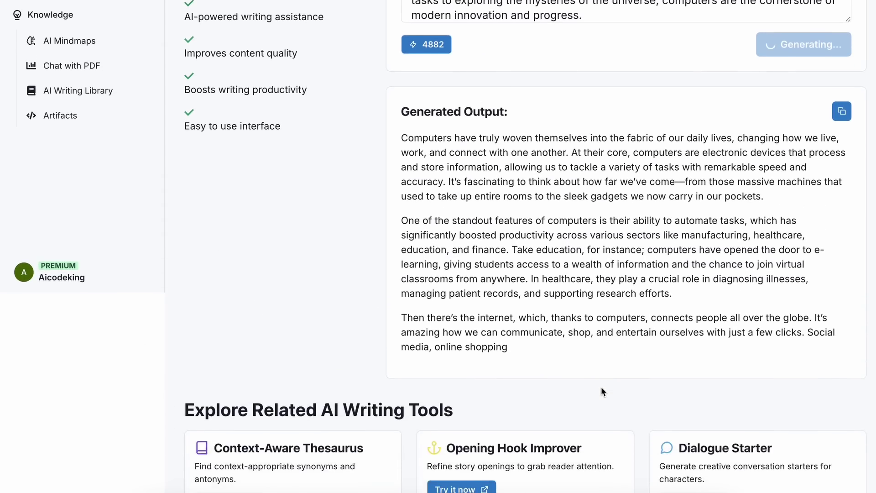
pyautogui.scroll(-2, 598, 379)
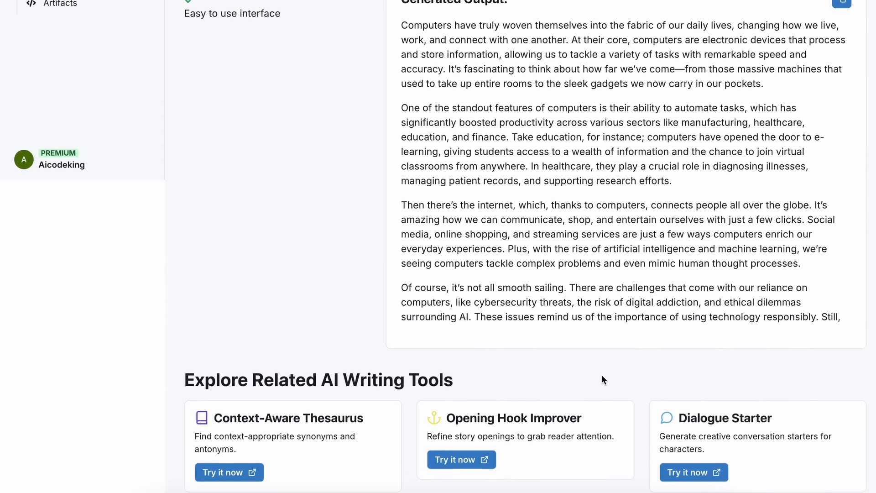
pyautogui.scroll(5, 605, 386)
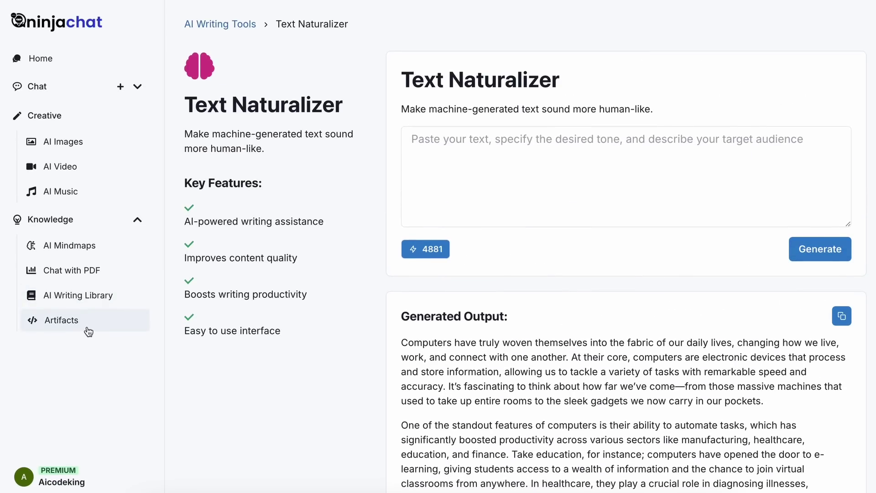
# Ask Artifacts to 'Make a todo app'
pyautogui.click(89, 331)
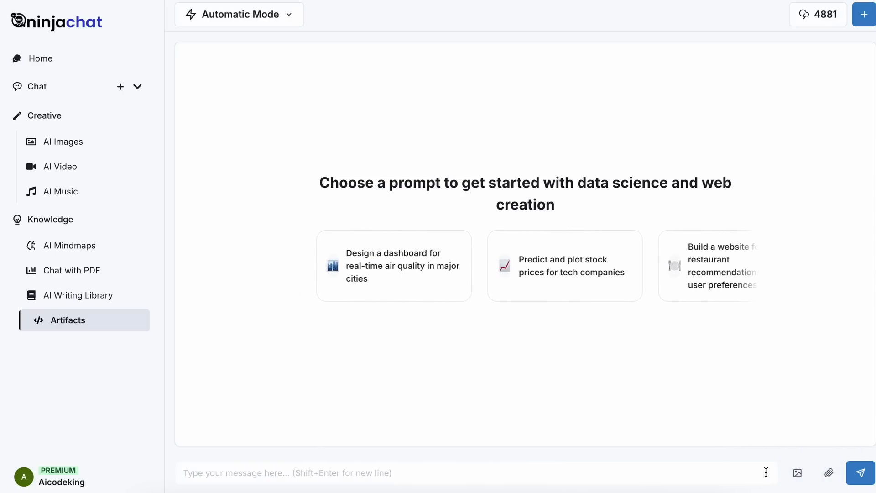
pyautogui.click(674, 469)
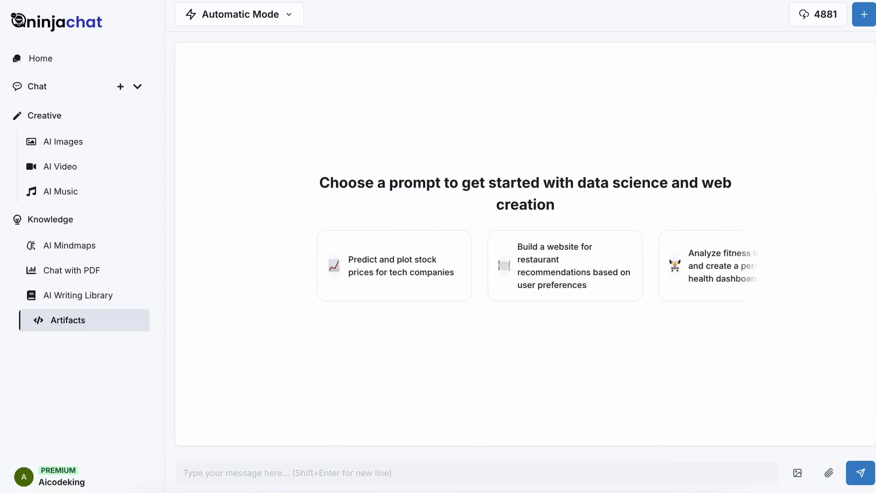
pyautogui.write('Make a todo app')
pyautogui.press('Return')
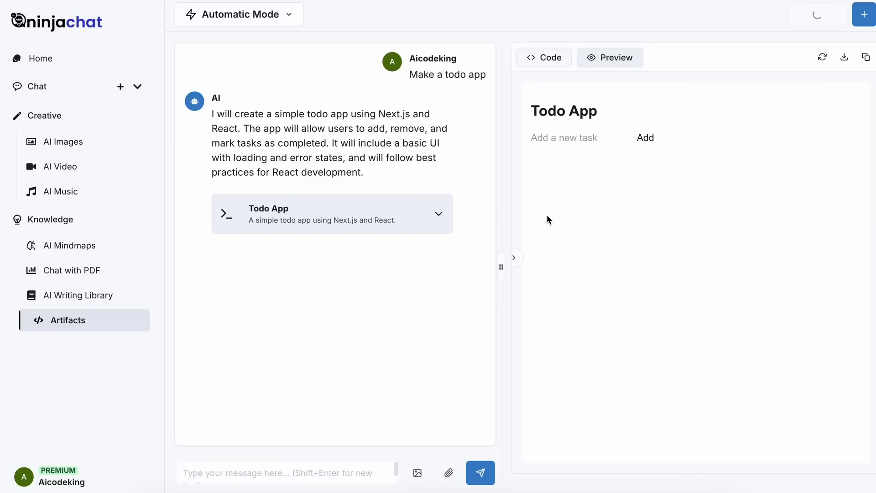
# Add the task 'new' in the todo app preview and start entering the next task
pyautogui.click(576, 143)
pyautogui.write('new')
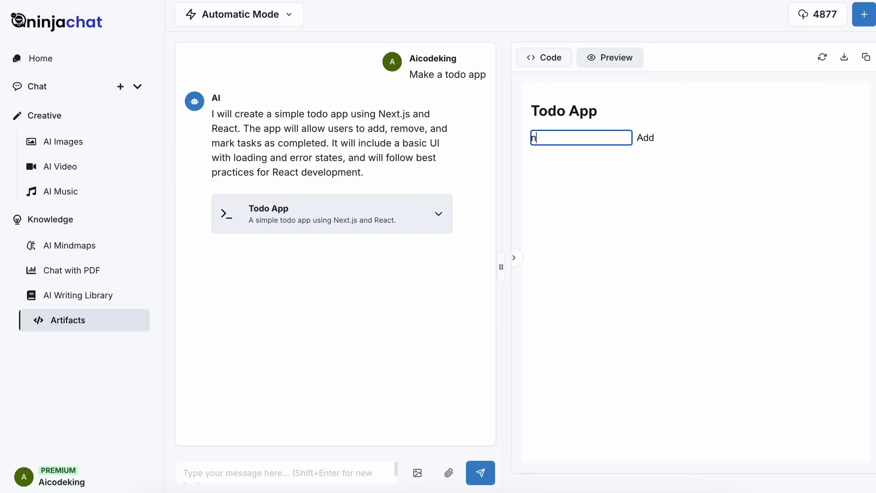
pyautogui.click(643, 138)
pyautogui.click(608, 140)
pyautogui.write('another one')
pyautogui.click(645, 138)
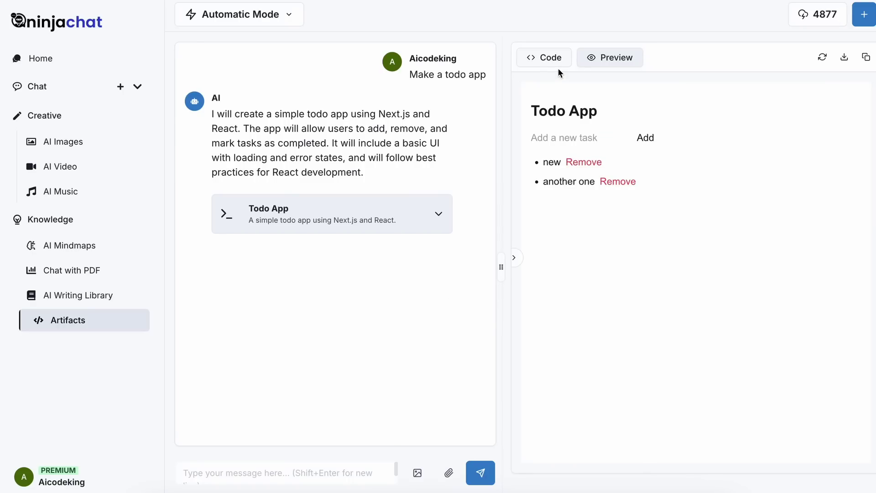
pyautogui.click(549, 58)
pyautogui.scroll(-12, 623, 285)
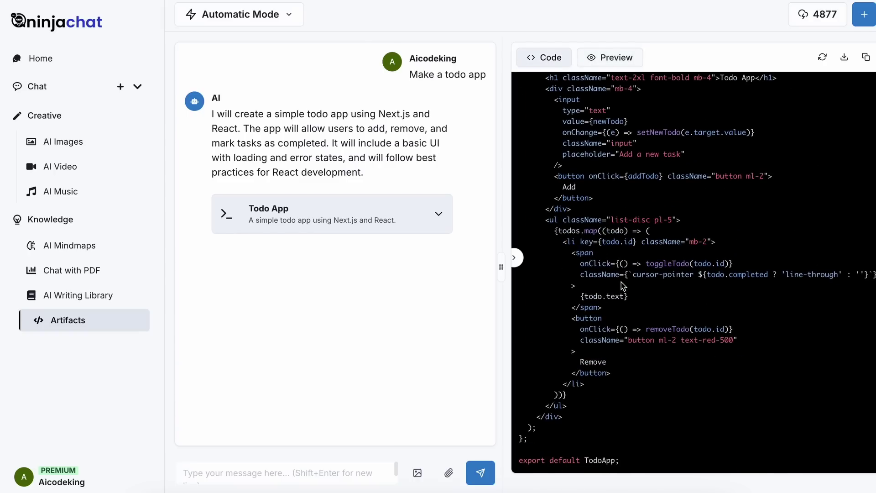
pyautogui.scroll(12, 619, 228)
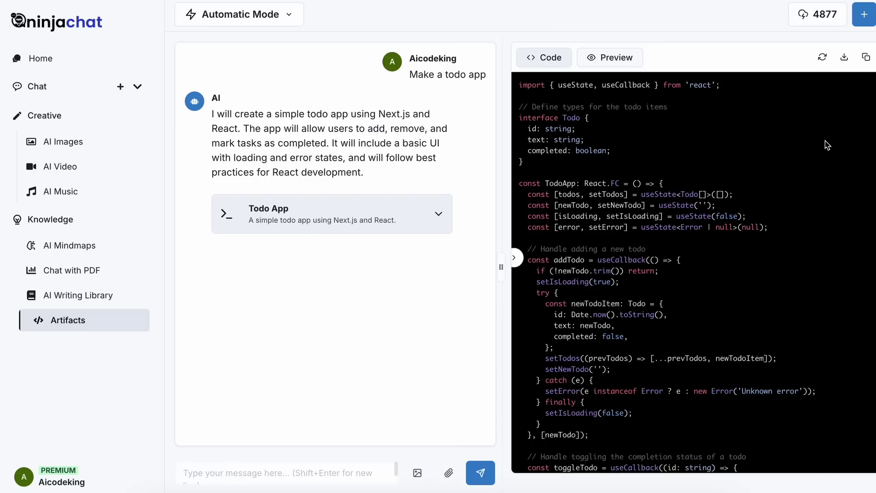
pyautogui.click(616, 66)
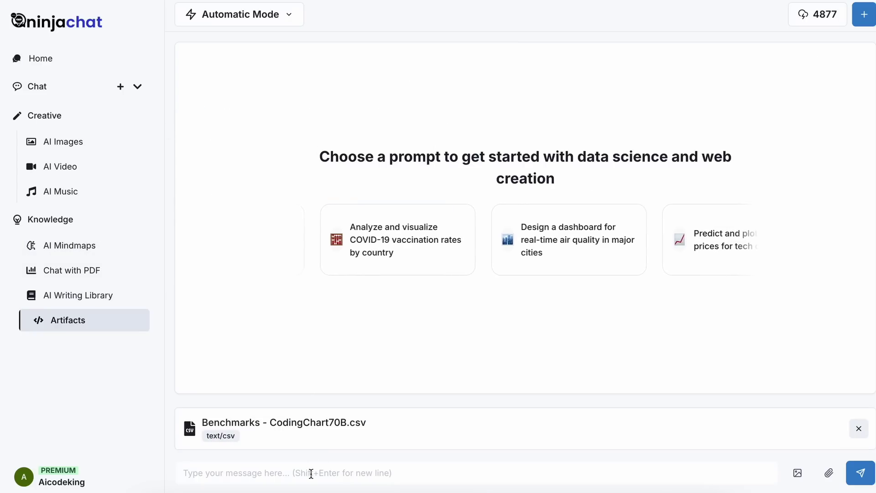
# Request 'Generate a chart for this.' for the attached Benchmarks - CodingChart70B.csv
pyautogui.click(311, 473)
pyautogui.write('G')
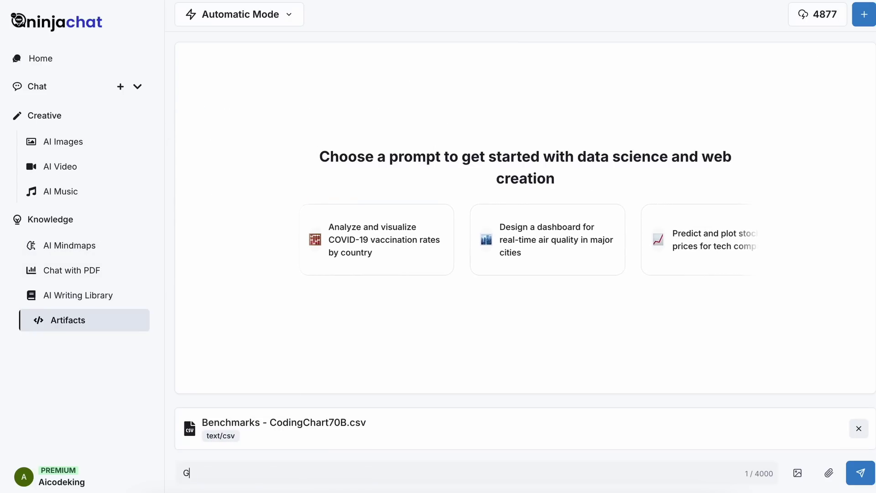
pyautogui.write('enerate a chart f')
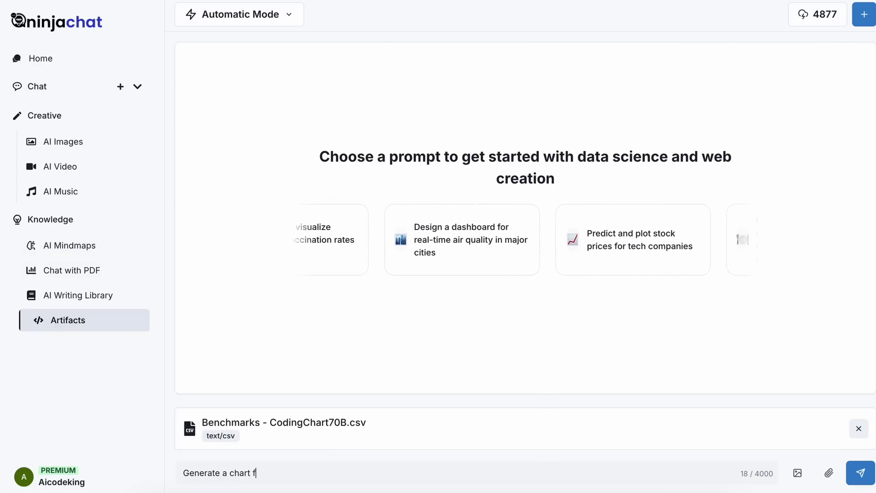
pyautogui.write('or this.')
pyautogui.press('Return')
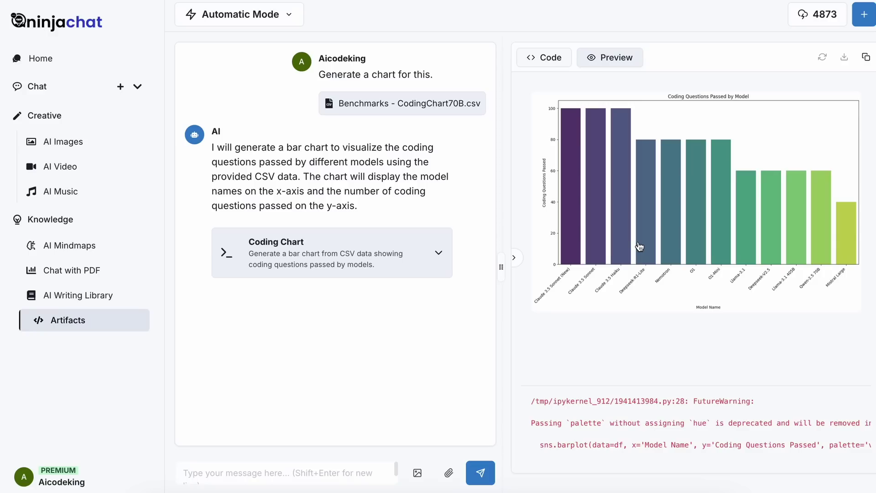
# Switch between the chart's Code and Preview views, then select the entire Python source
pyautogui.click(549, 58)
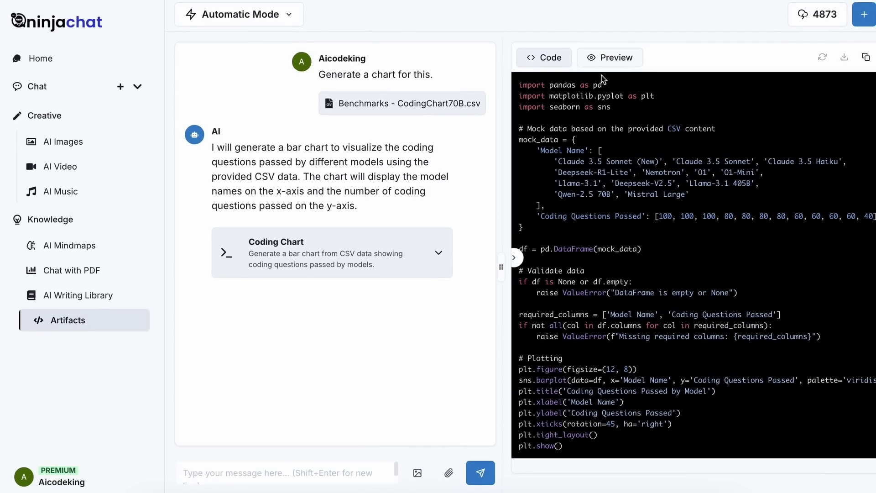
pyautogui.click(611, 58)
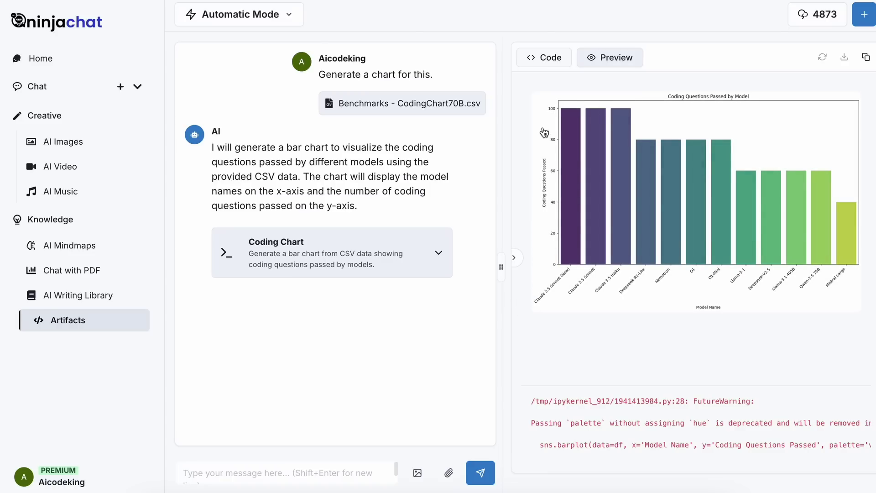
pyautogui.click(550, 60)
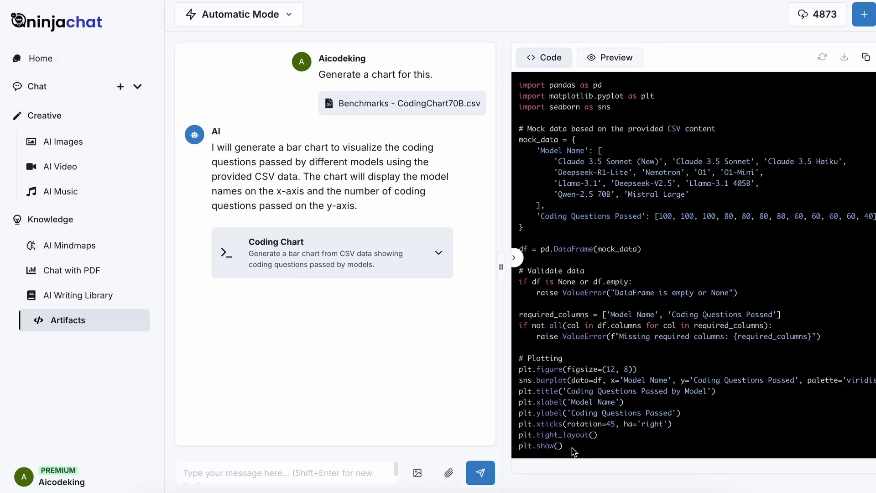
pyautogui.moveTo(575, 452); pyautogui.dragTo(519, 85)
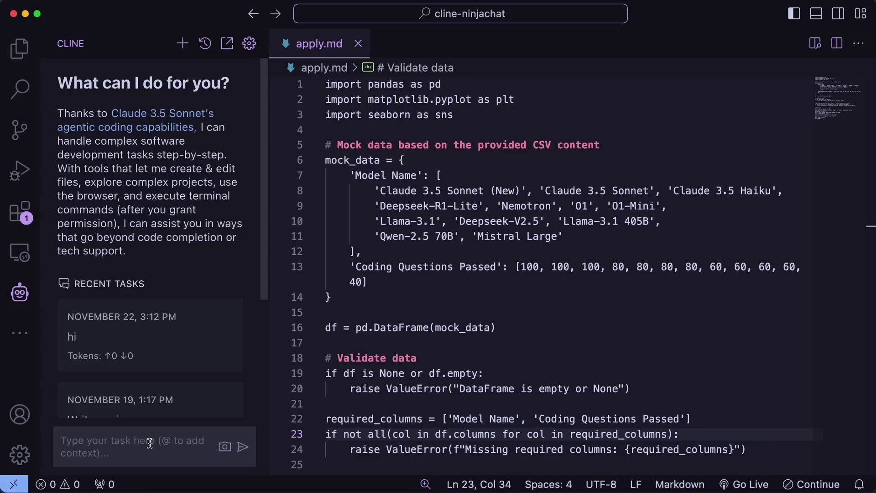
# Send Cline the task 'take python code from @/apply.md and apply it' with apply.md referenced
pyautogui.write('take python')
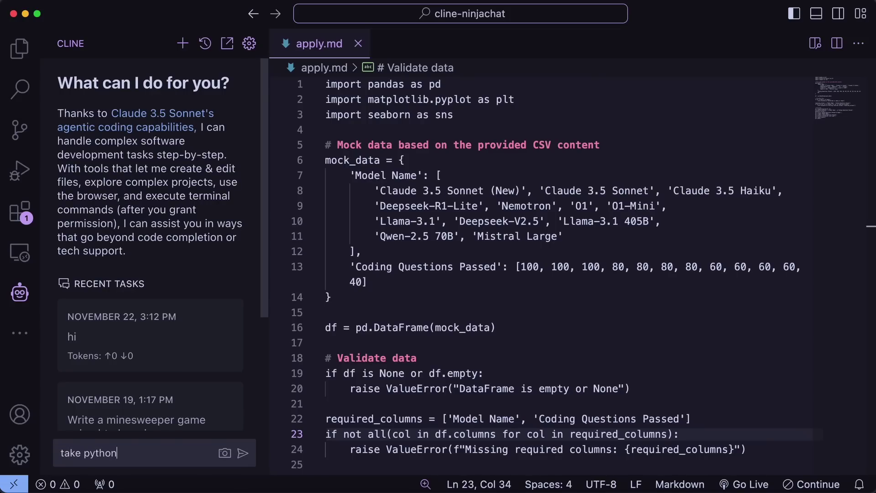
pyautogui.write(' code from @app')
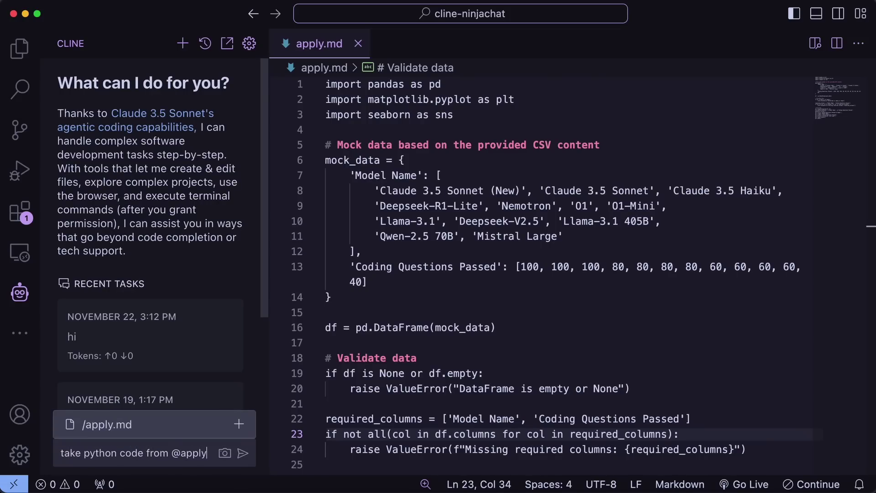
pyautogui.write('ly')
pyautogui.press('Return')
pyautogui.press('BackSpace')
pyautogui.press('BackSpace')
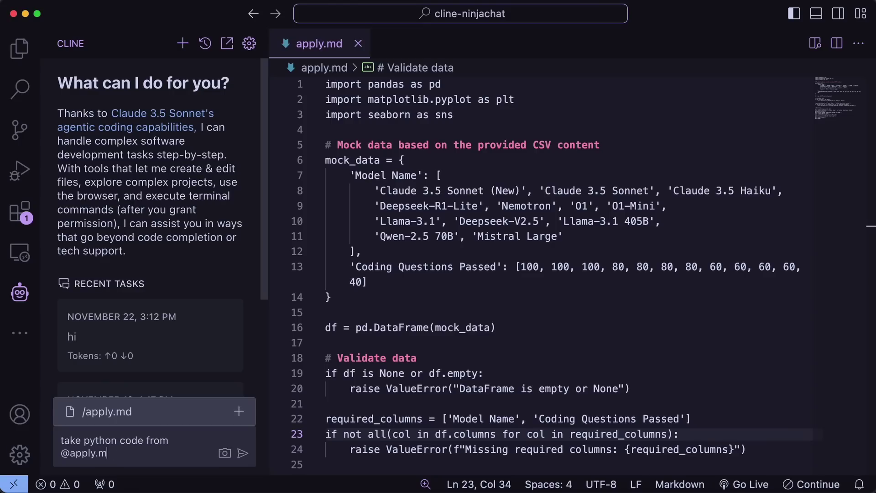
pyautogui.click(122, 422)
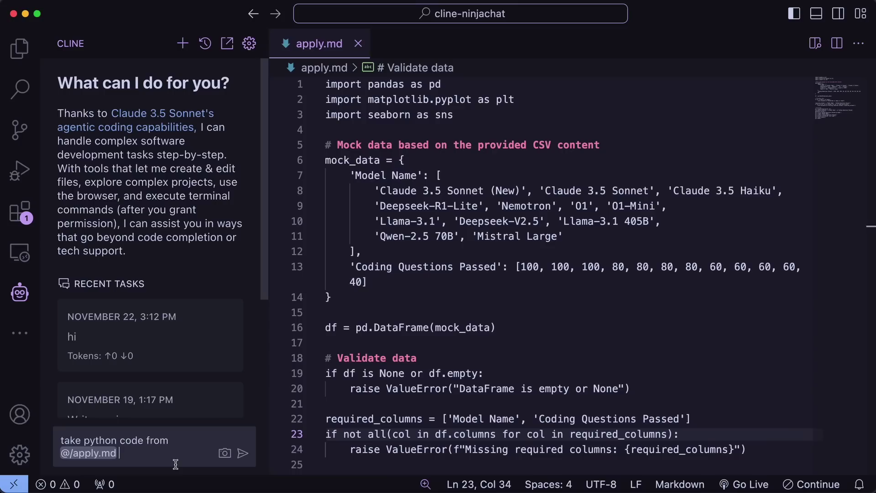
pyautogui.write('and apply it')
pyautogui.press('Return')
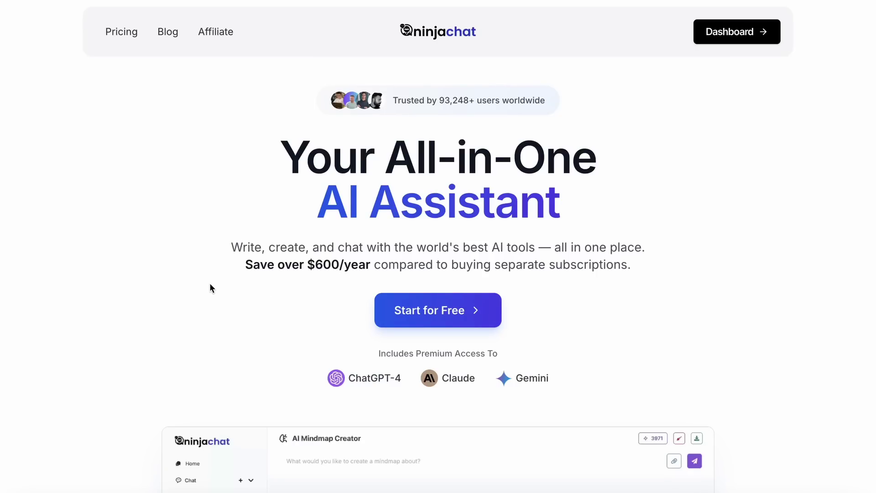
# Scroll the ninjachat.ai home page down to 'What Our Users Are Saying'
pyautogui.scroll(-10, 93, 357)
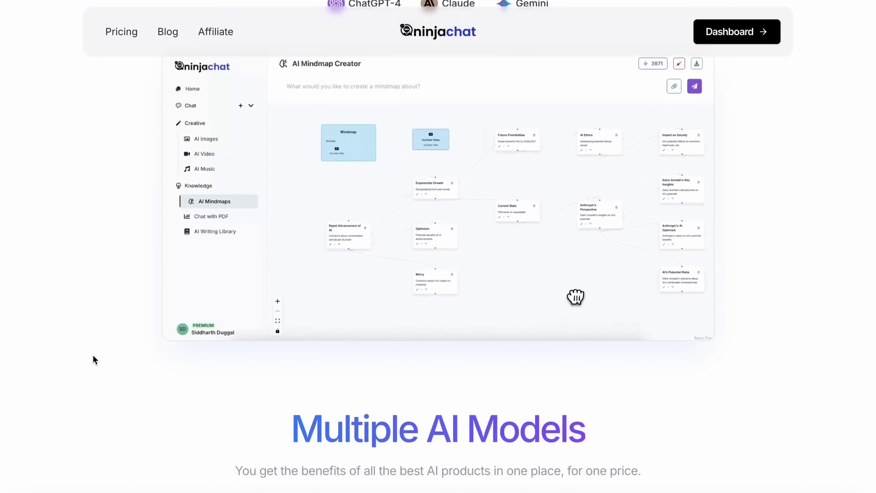
pyautogui.scroll(-15, 93, 360)
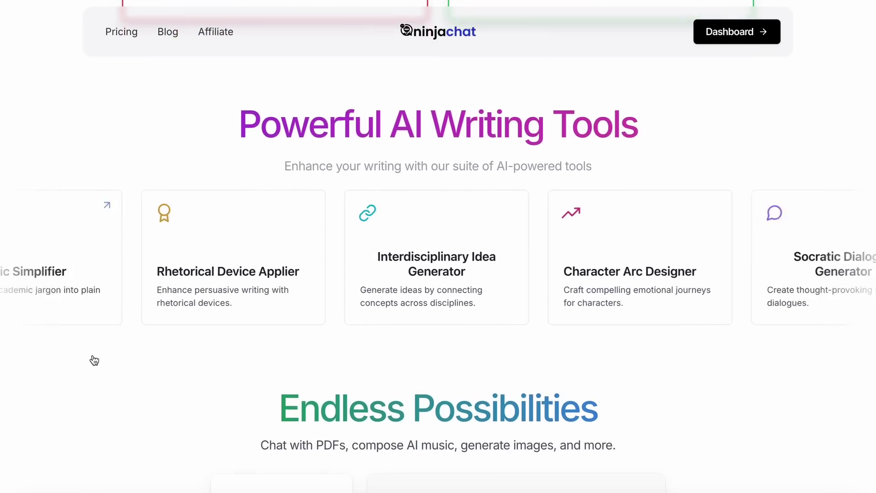
pyautogui.scroll(-10, 94, 360)
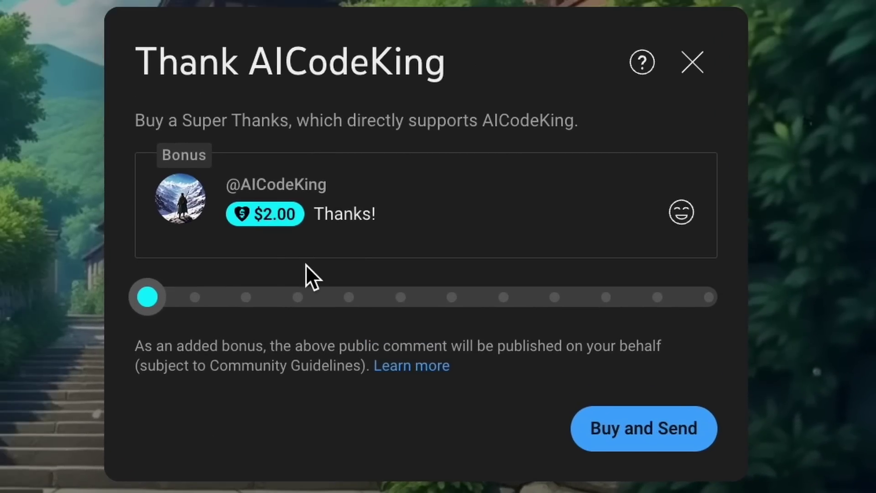
# Raise the Super Thanks amount to $75.00, then open the channel's Join membership tiers
pyautogui.moveTo(148, 292); pyautogui.dragTo(741, 306)
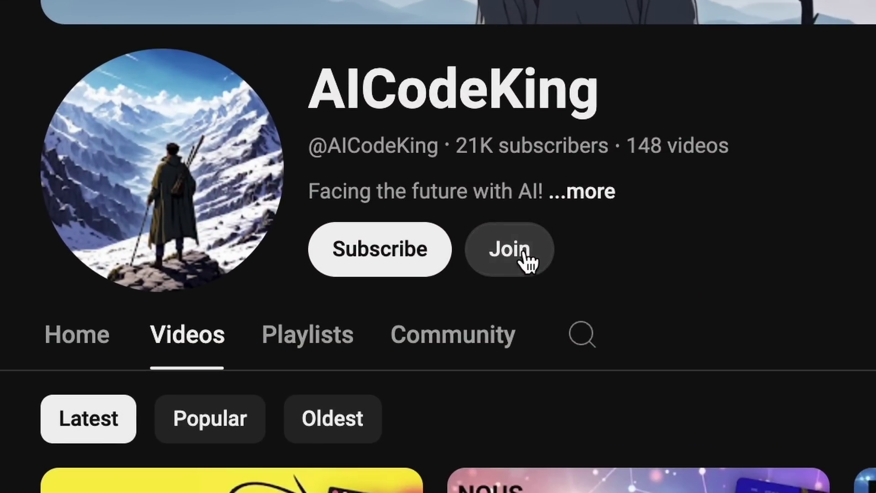
pyautogui.click(430, 234)
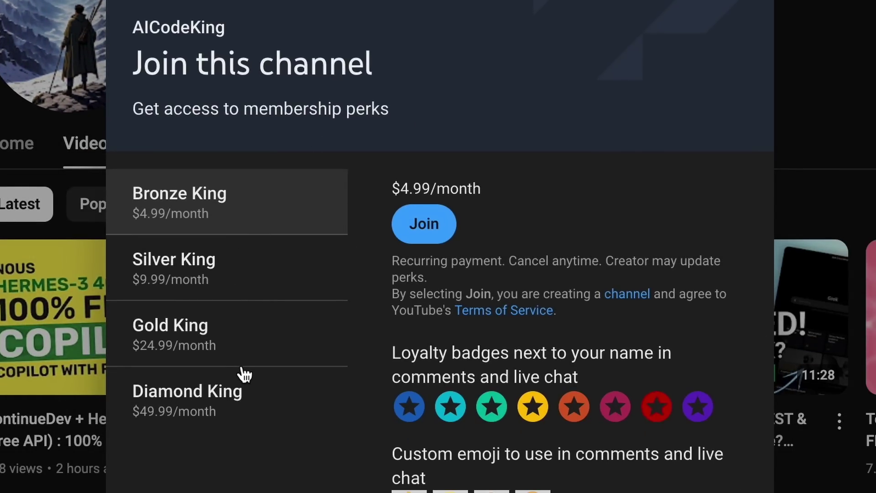